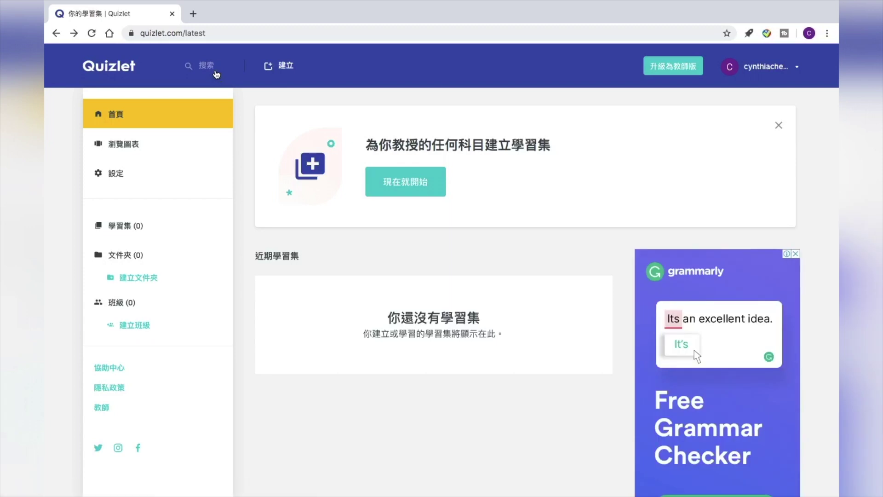
Search Quizlet for study sets on 說明方法
left_click(215, 71)
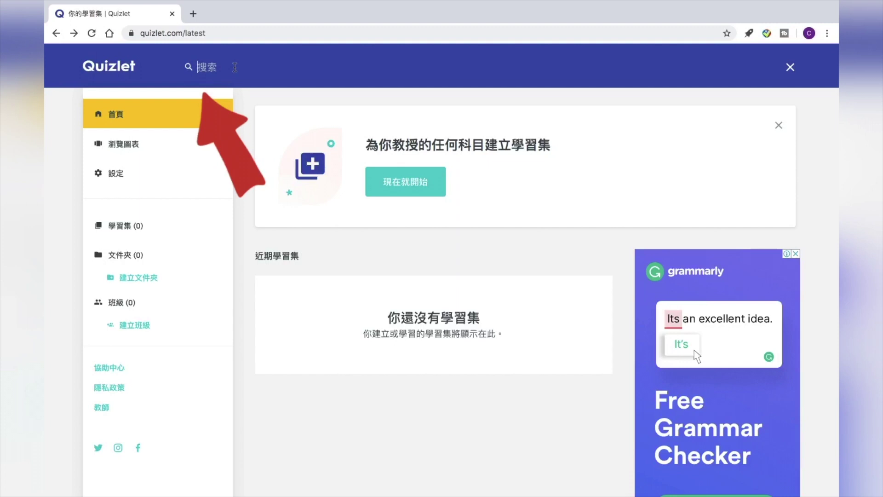
type("shuomingfangfa")
key("space")
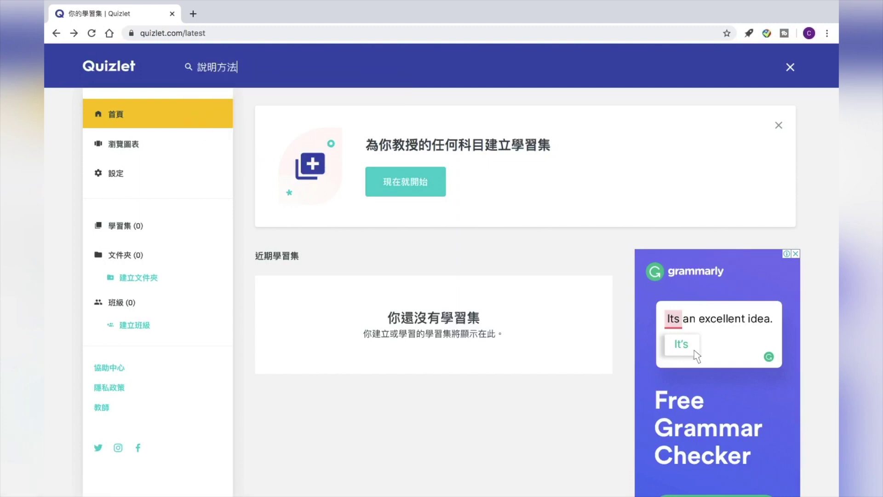
key("Return")
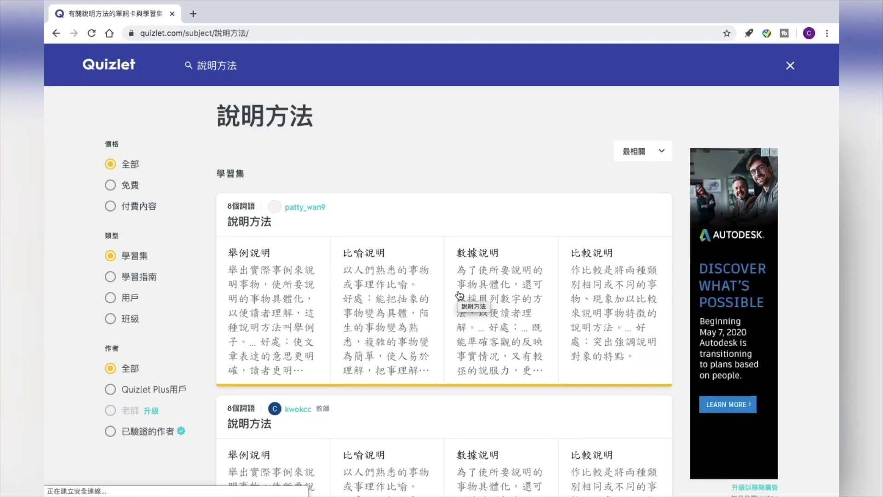
Browse the results, open the first eight-term 說明方法 study set, and close the ad at the top of its page
scroll(459, 294, "down", 6)
scroll(459, 294, "down", 3)
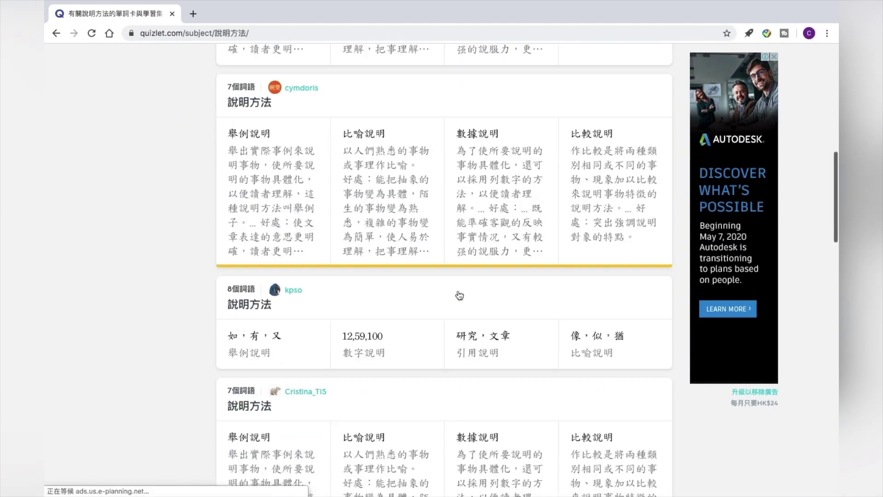
scroll(460, 294, "up", 15)
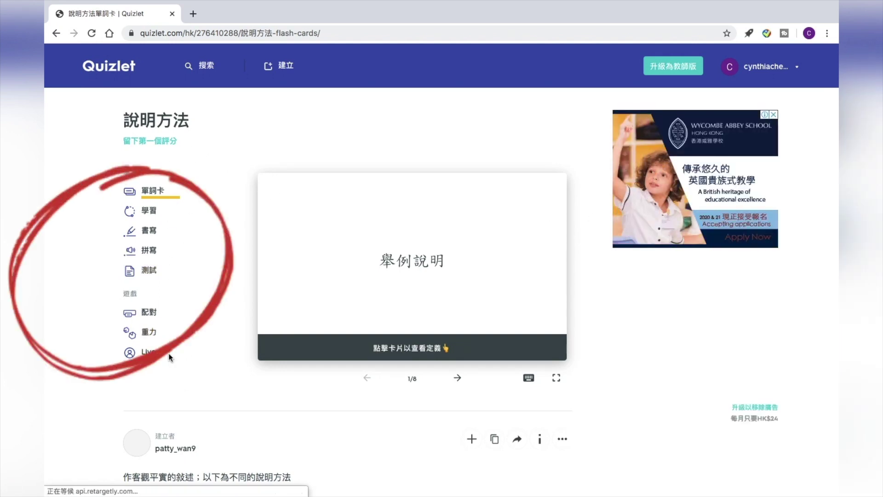
left_click(774, 115)
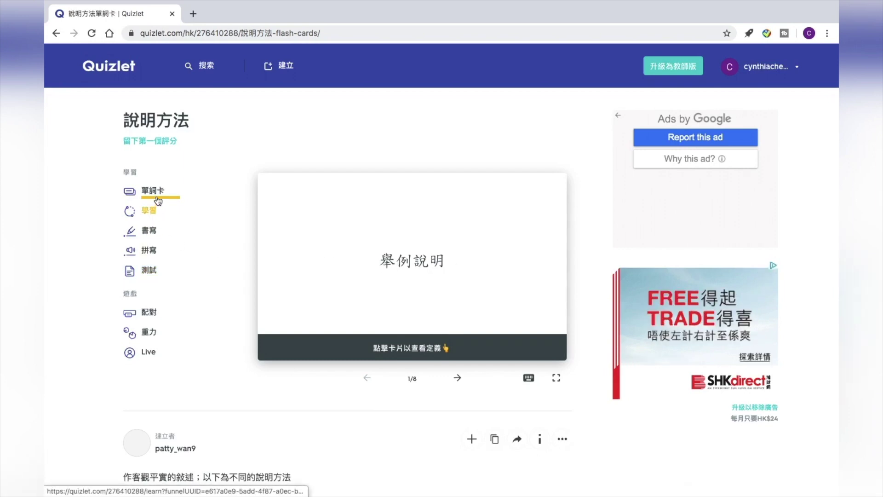
Flip the first three flashcards, 舉例說明, 比喻說明 and 數據說明, to their definitions and back
left_click(385, 353)
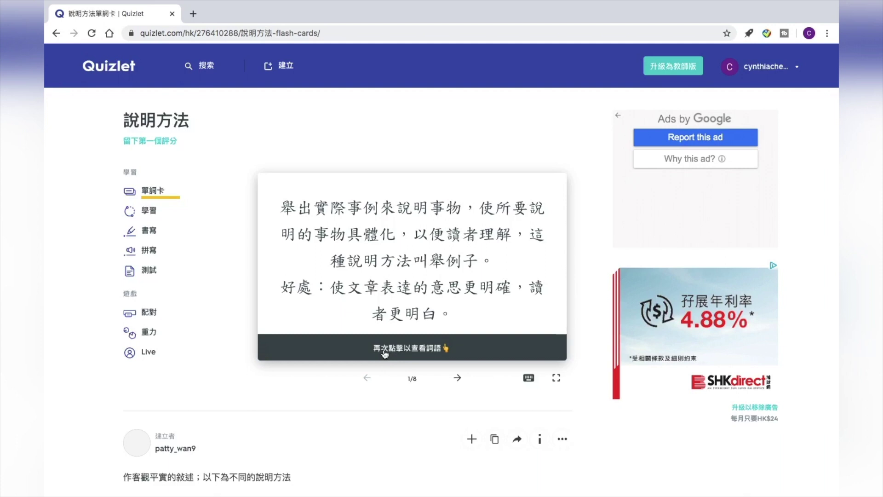
left_click(385, 354)
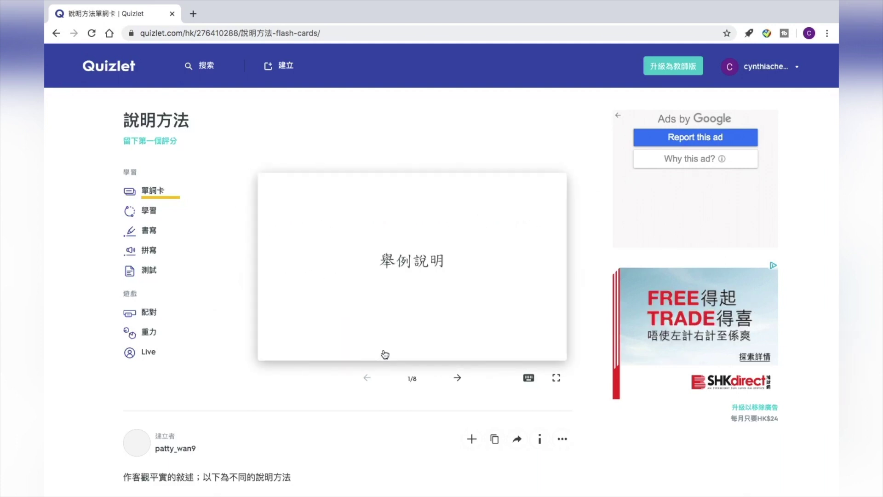
left_click(458, 382)
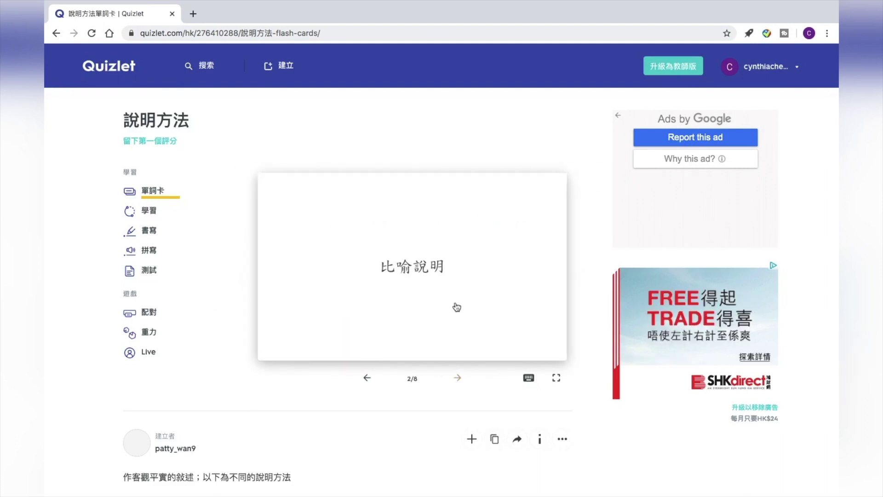
left_click(427, 299)
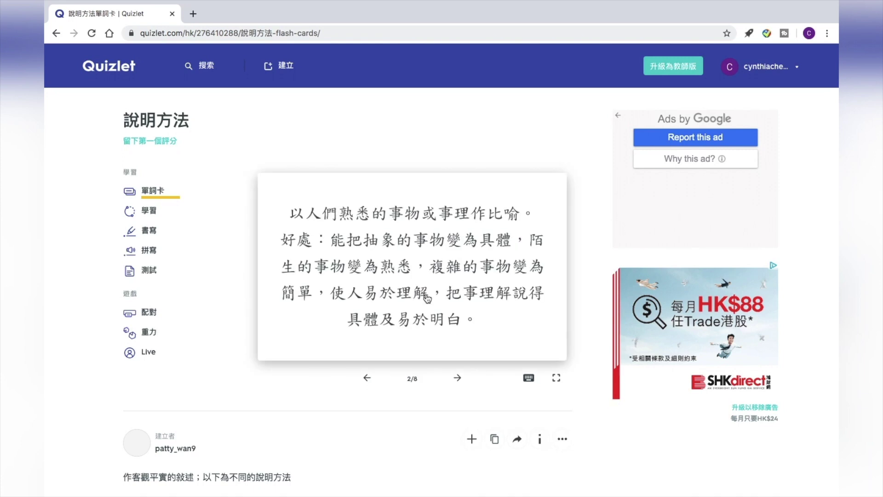
left_click(428, 299)
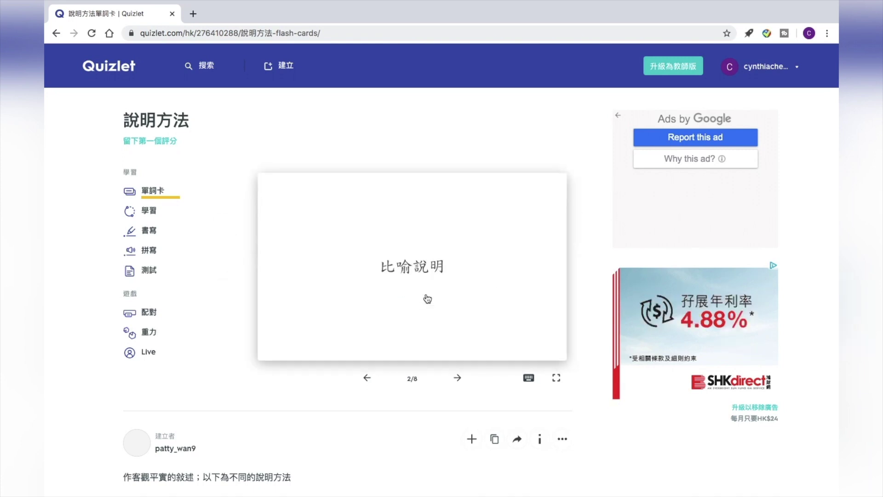
left_click(459, 380)
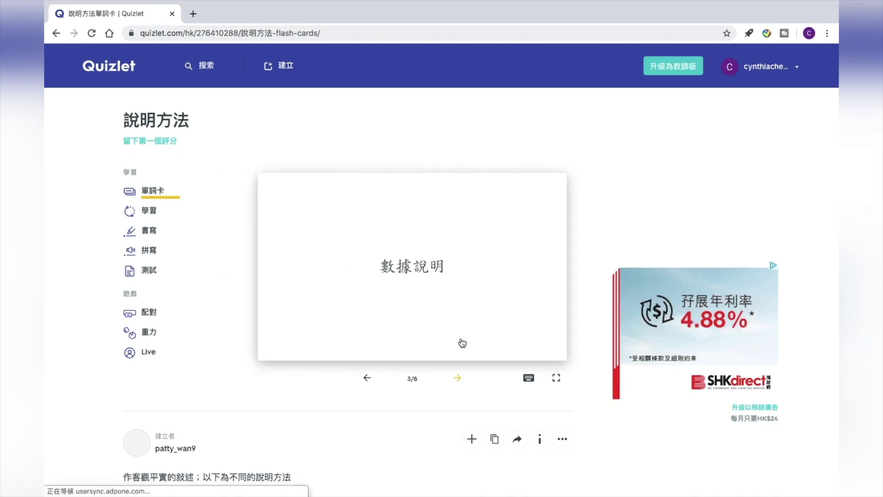
left_click(467, 312)
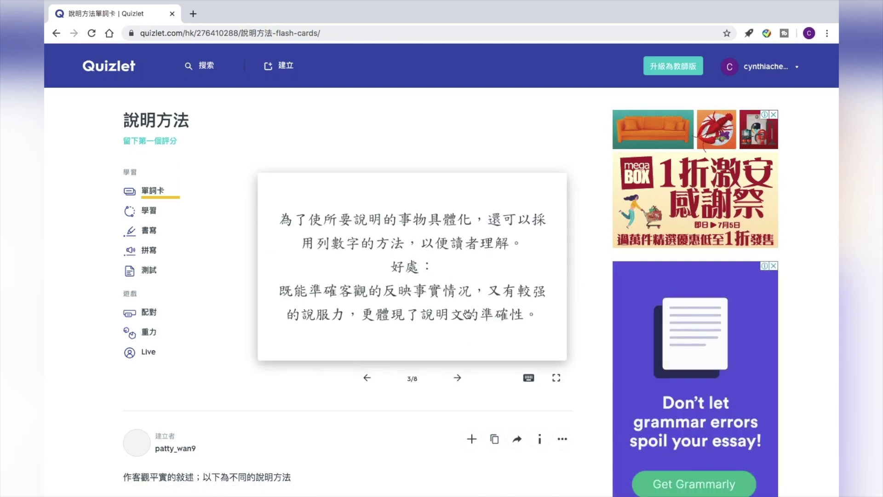
left_click(468, 314)
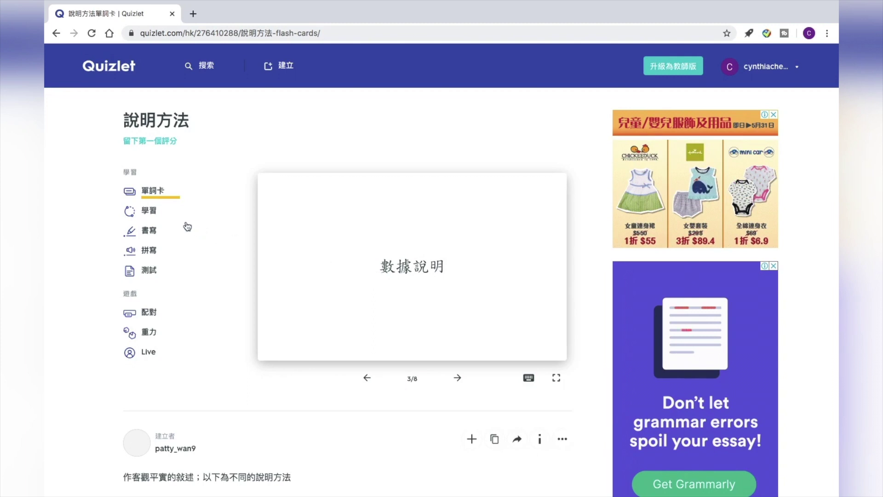
Start the 學習 mode, answer the classification question with 分類說明, and return to the study set
left_click(149, 215)
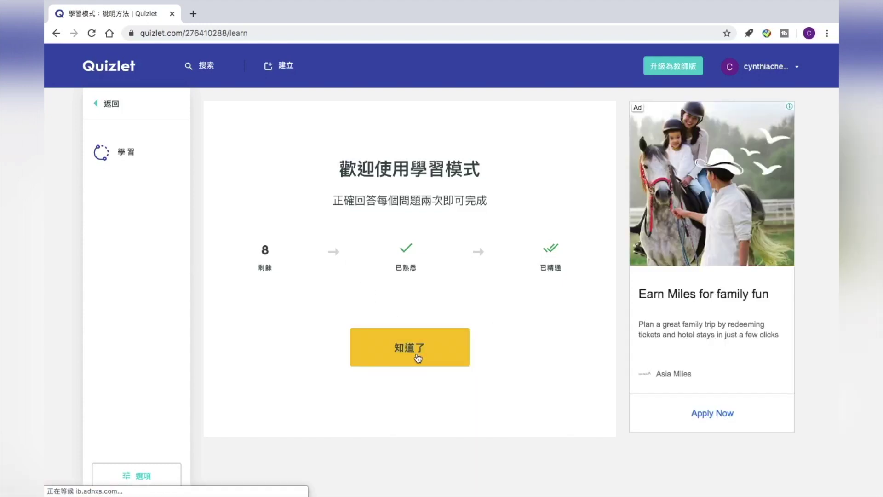
left_click(417, 358)
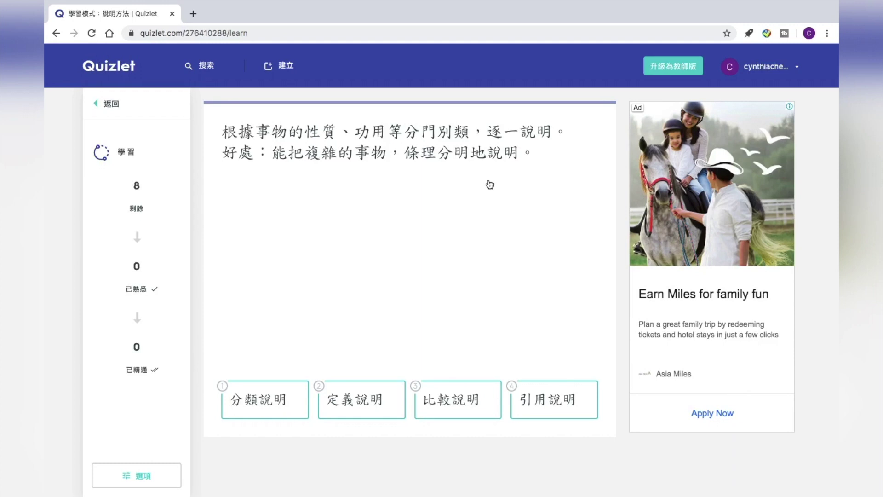
left_click(262, 404)
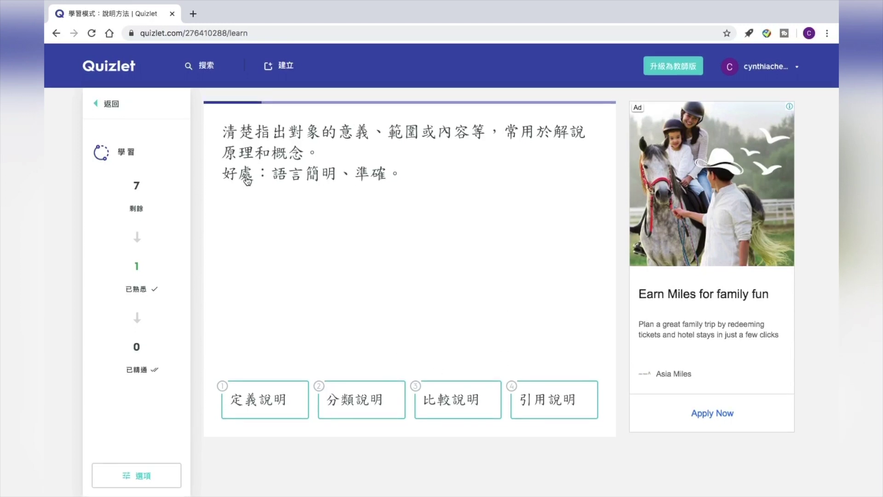
left_click(106, 104)
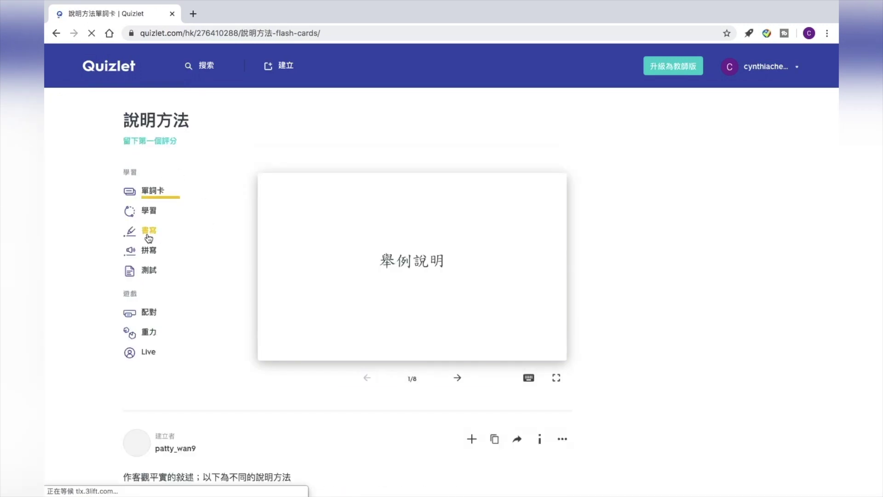
In the 書寫 mode, submit 正反對比 as the answer to the first definition and return to the study set
left_click(148, 232)
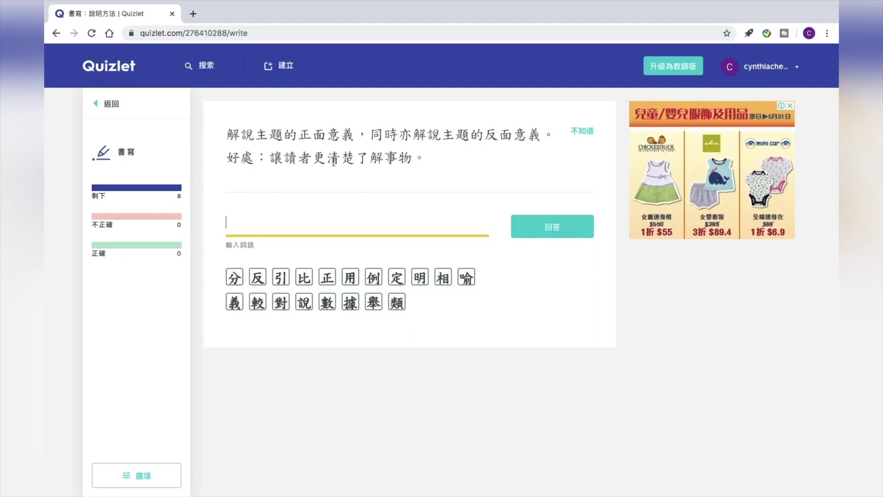
left_click(258, 277)
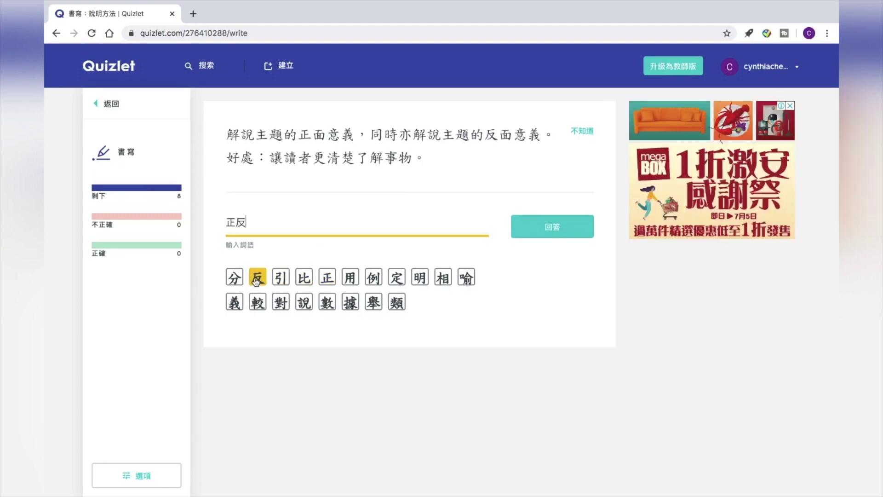
left_click(281, 302)
left_click(523, 233)
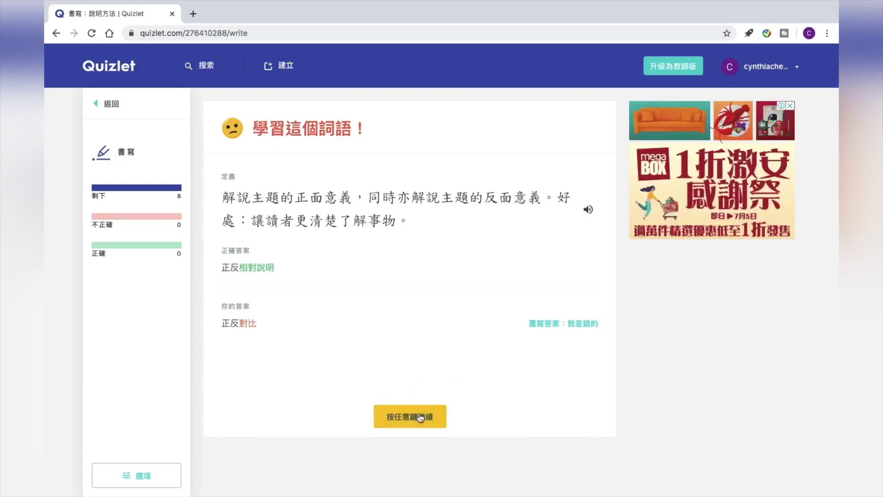
left_click(103, 105)
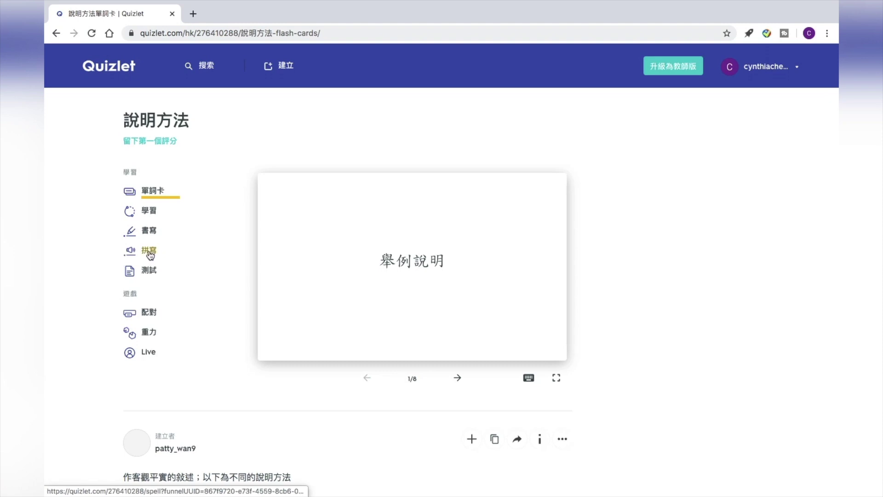
In the 拼寫 mode, play the audio, submit 數據說明 as the heard term, and return to the study set
left_click(150, 254)
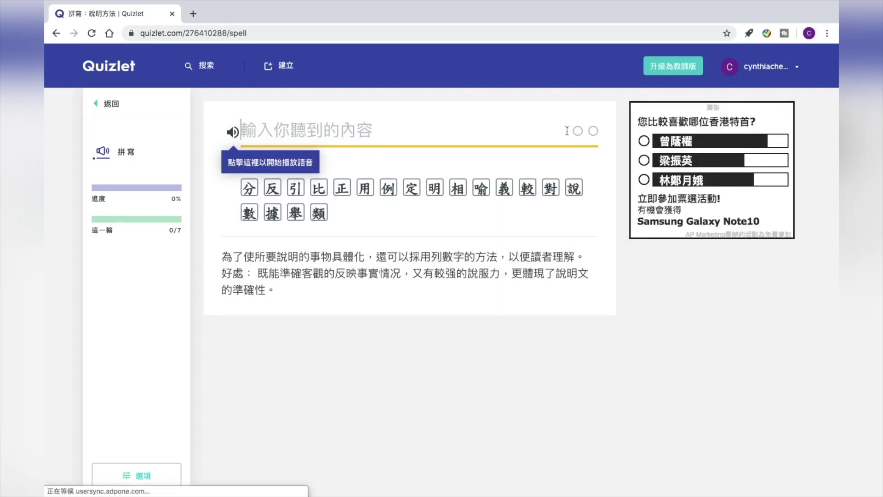
left_click(232, 134)
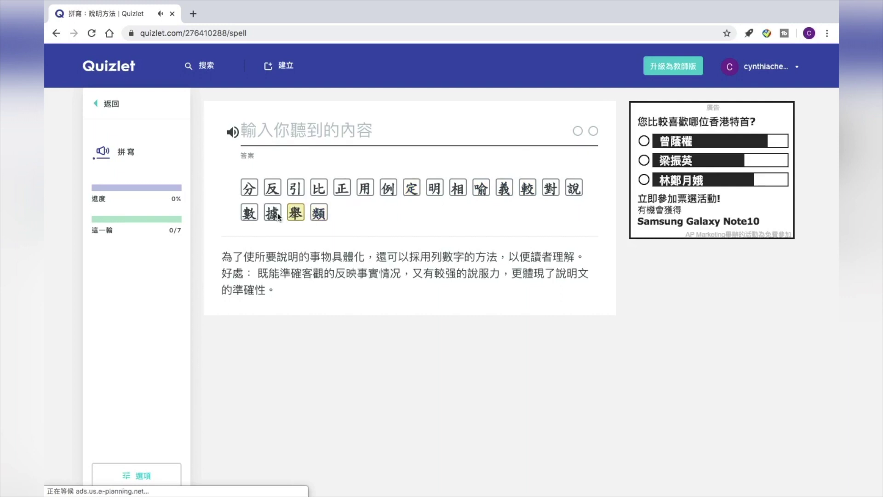
left_click(249, 213)
left_click(272, 213)
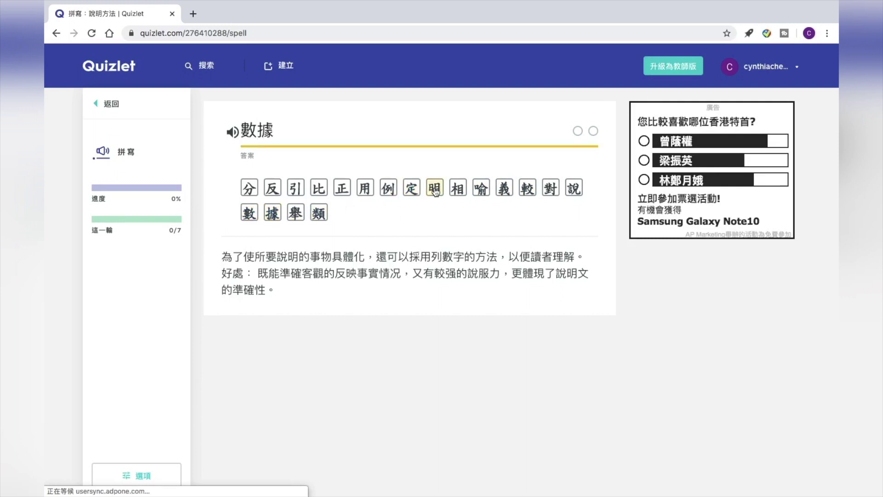
left_click(574, 187)
left_click(433, 188)
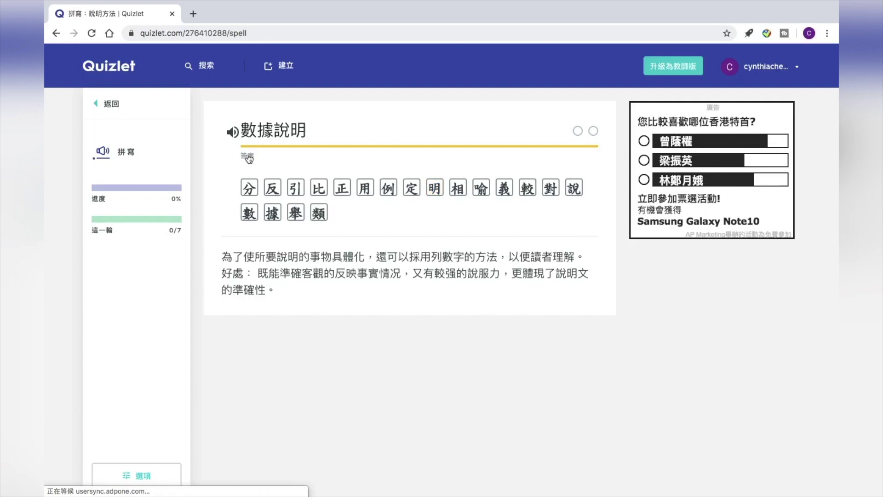
key("Return")
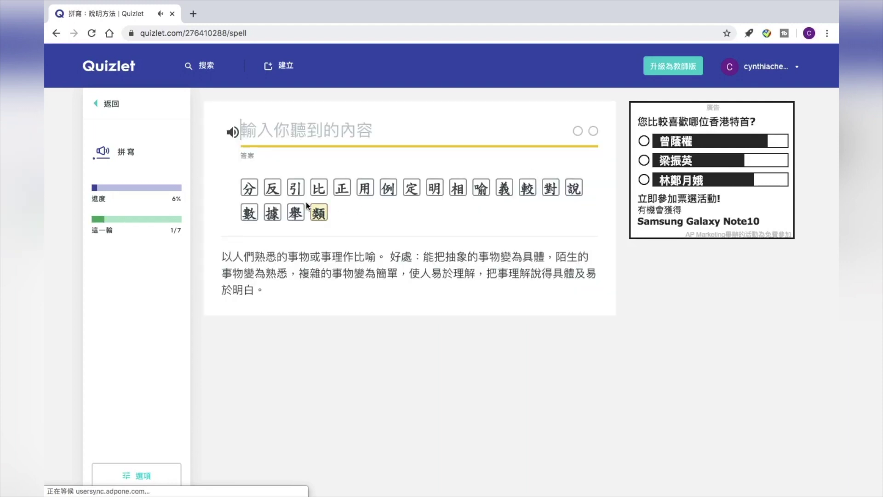
left_click(116, 106)
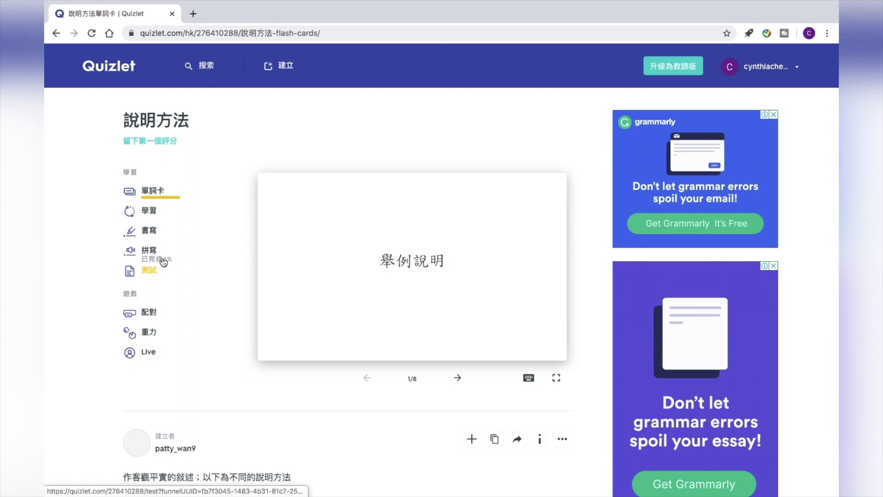
Open the 測試 mode, review its written, matching, multiple-choice and true/false questions, and return to the study set
left_click(152, 276)
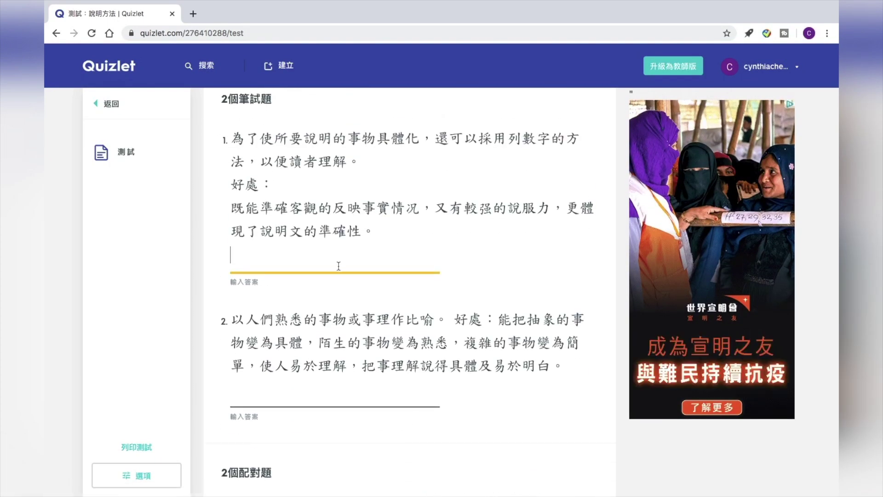
scroll(339, 266, "down", 8)
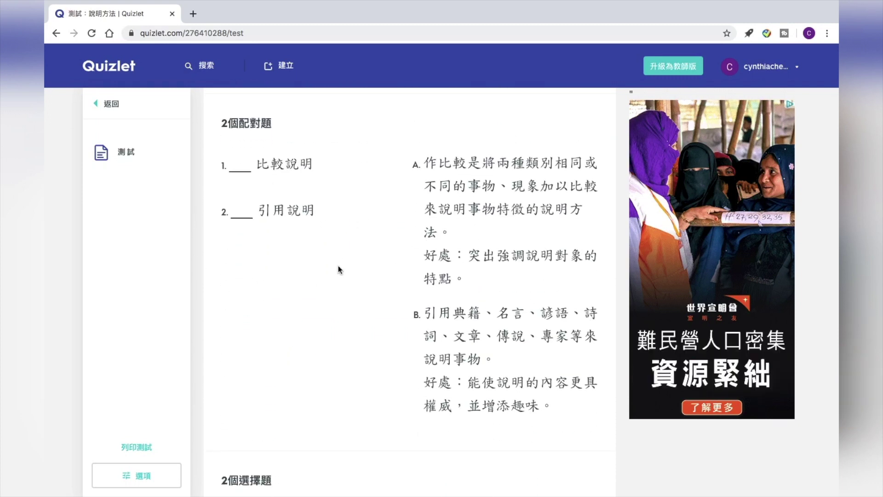
scroll(339, 268, "down", 5)
scroll(338, 266, "down", 2)
scroll(338, 269, "up", 4)
scroll(338, 266, "up", 5)
scroll(339, 266, "down", 10)
scroll(339, 269, "down", 12)
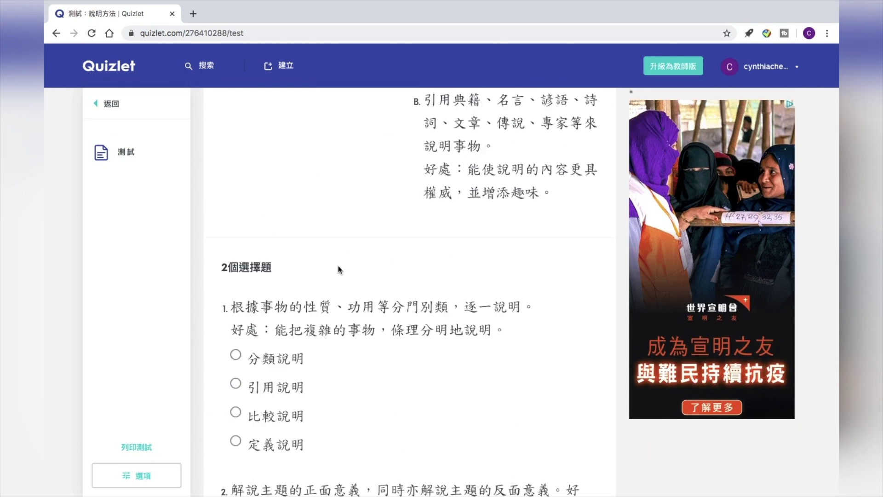
scroll(339, 269, "down", 4)
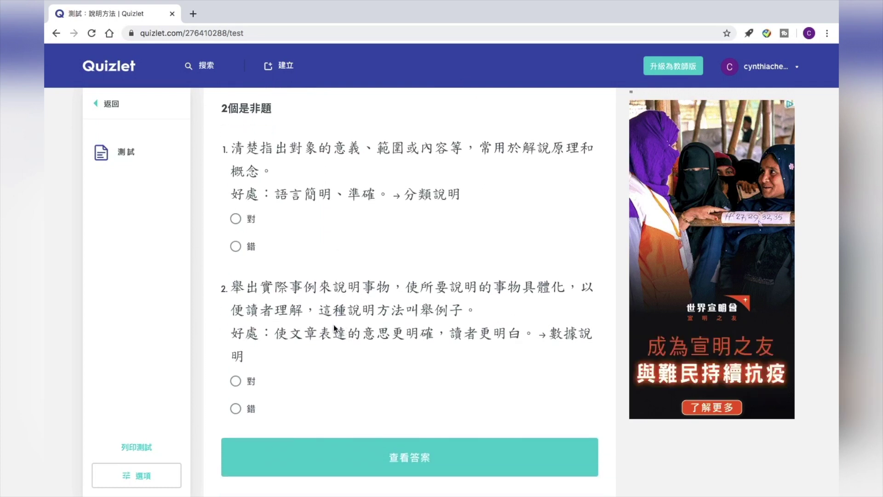
scroll(312, 306, "up", 6)
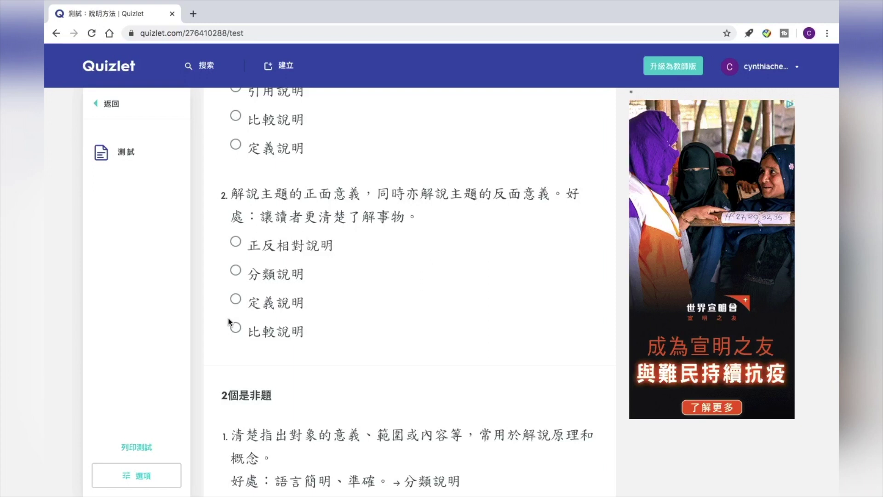
scroll(228, 321, "up", 1)
scroll(292, 242, "up", 14)
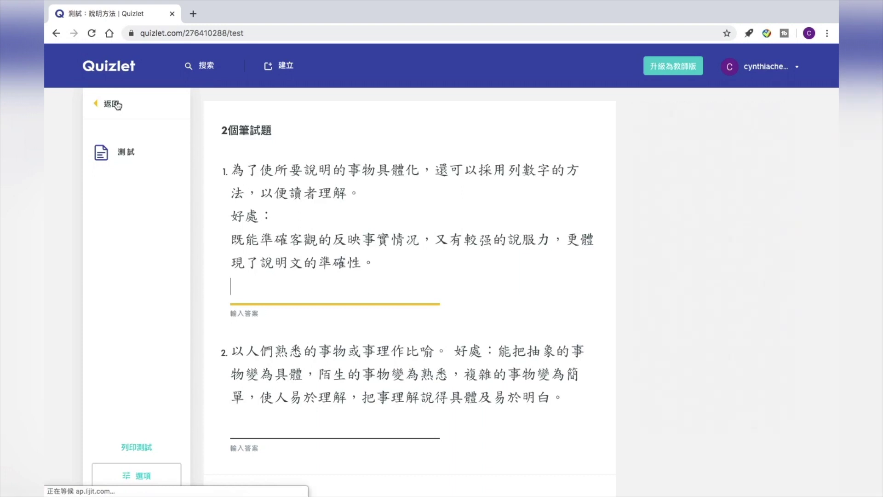
left_click(117, 105)
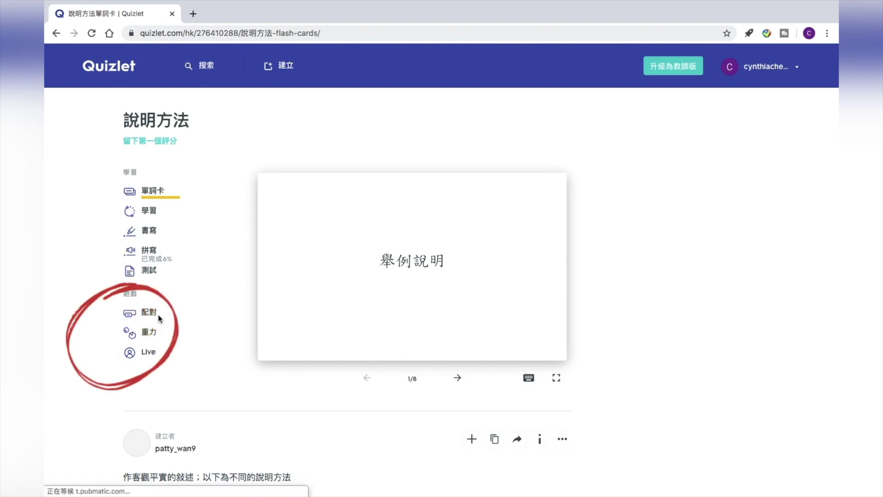
Start the 配對 game, match the positive-and-negative meaning definition with 正反相對說明, and return to the study set
left_click(155, 317)
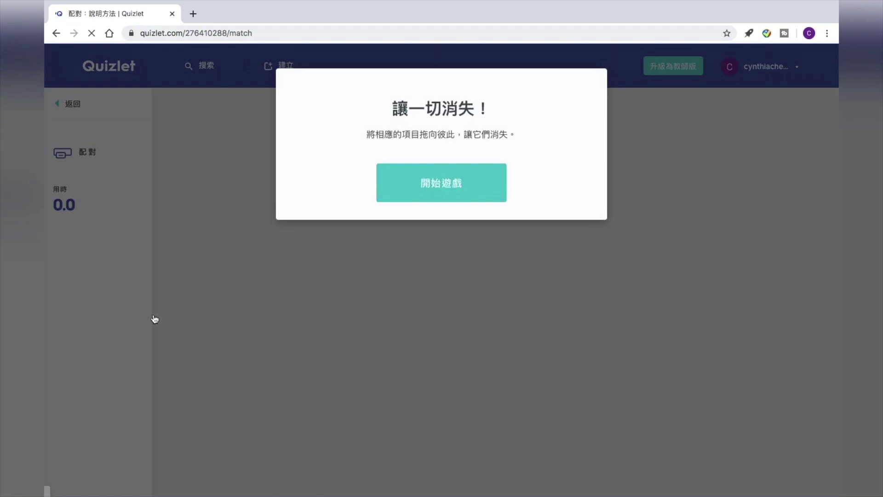
left_click(419, 183)
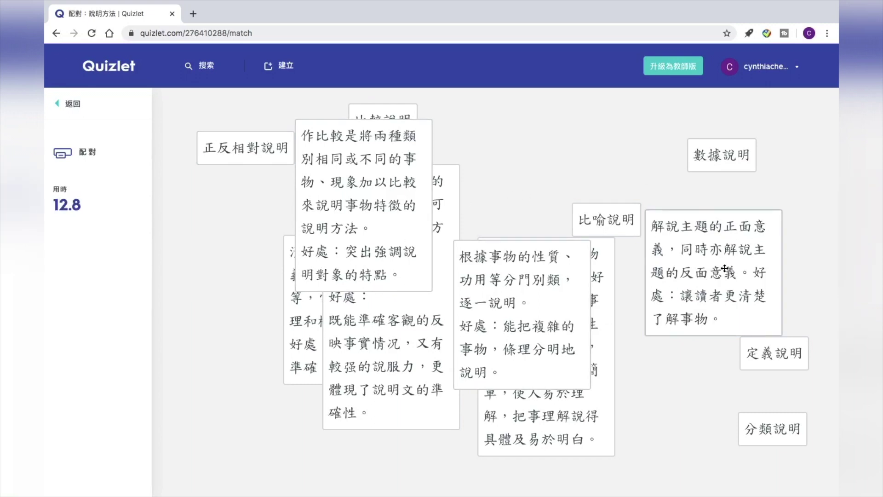
left_click_drag(729, 266, 264, 159)
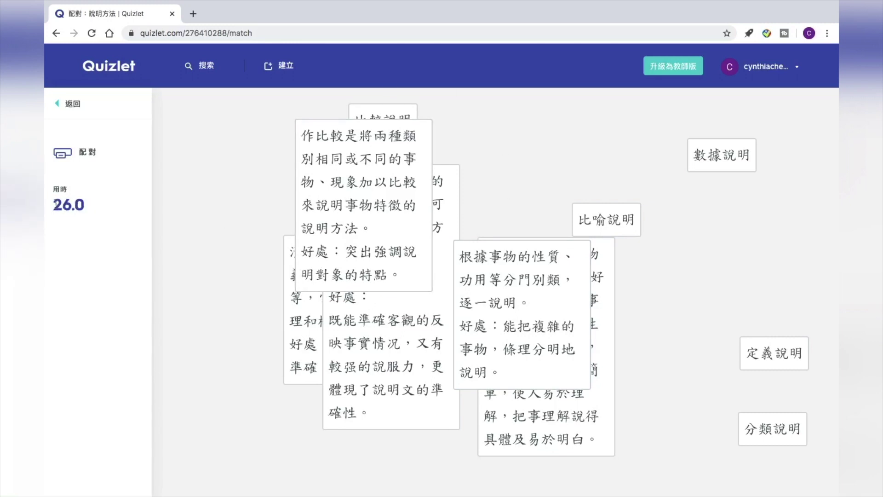
left_click(71, 106)
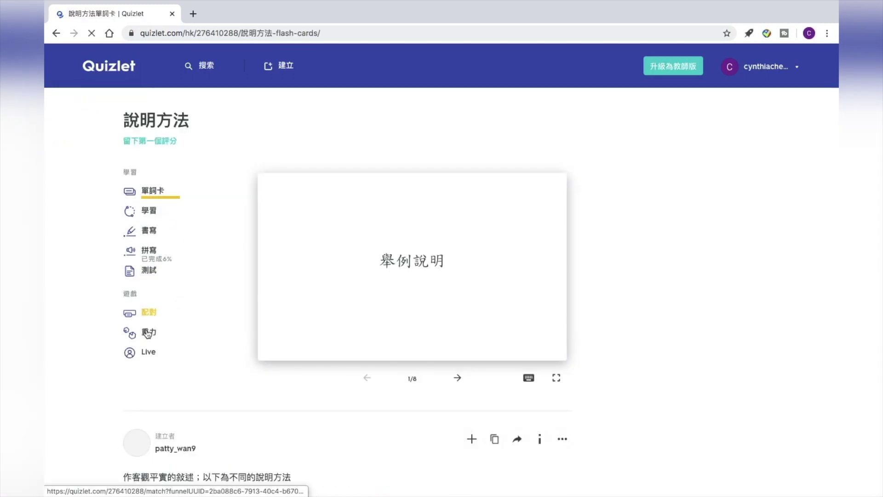
Start the 重力 game with terms as the answer type and the other options left as they are
left_click(147, 333)
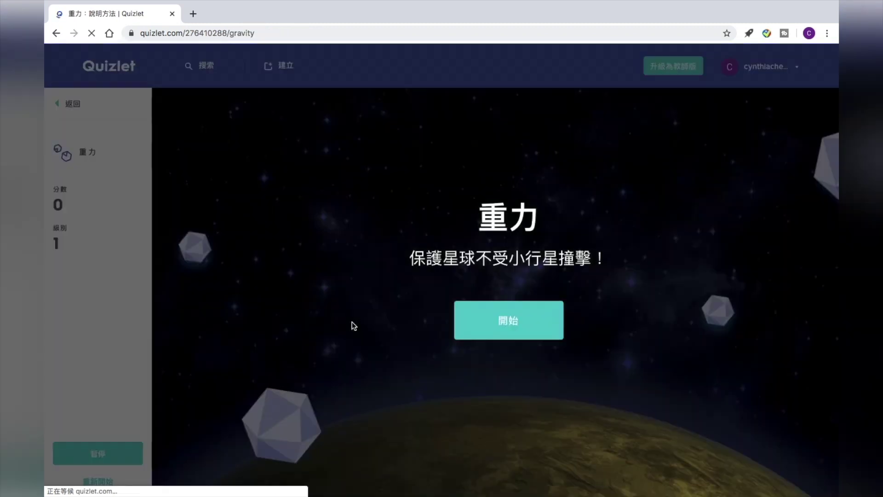
left_click(511, 319)
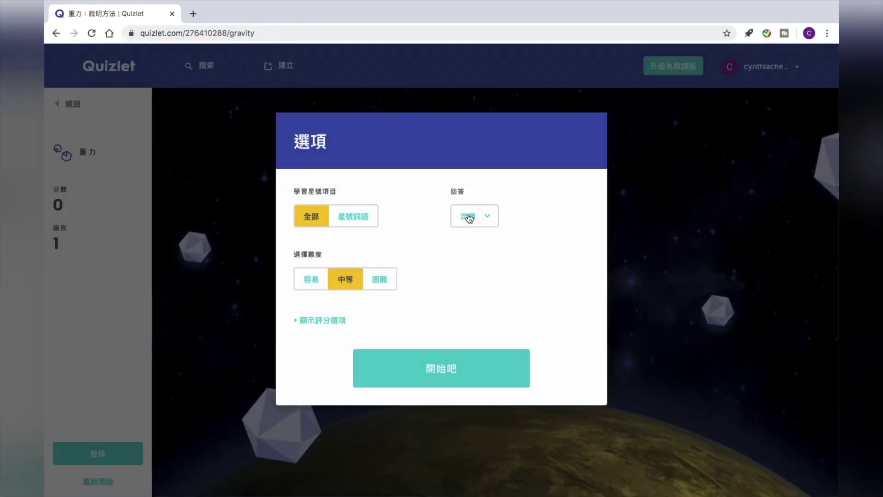
left_click(467, 215)
left_click(489, 210)
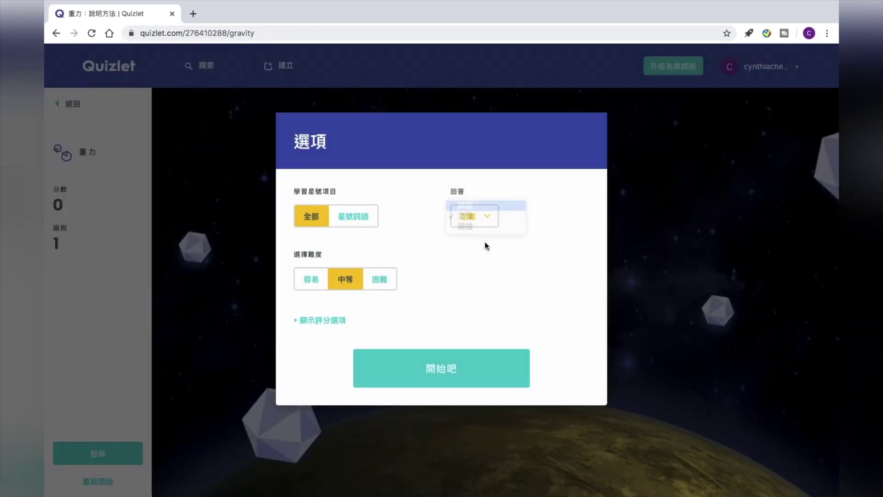
left_click(445, 369)
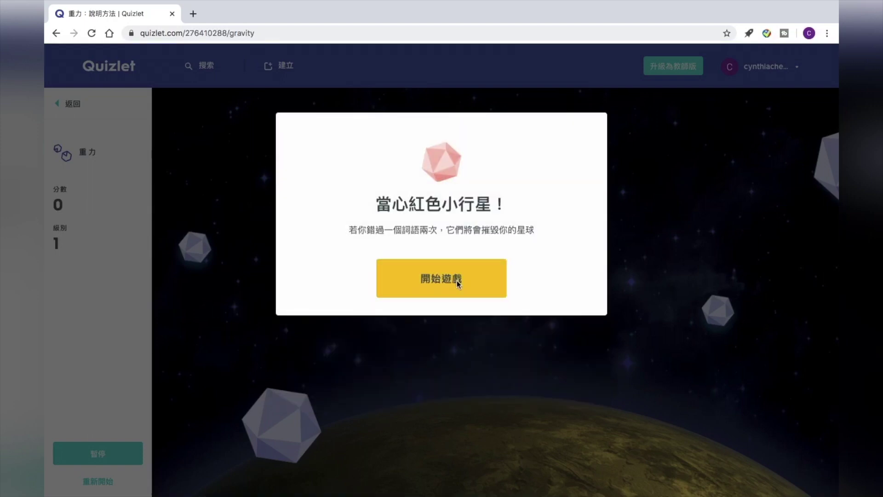
left_click(457, 280)
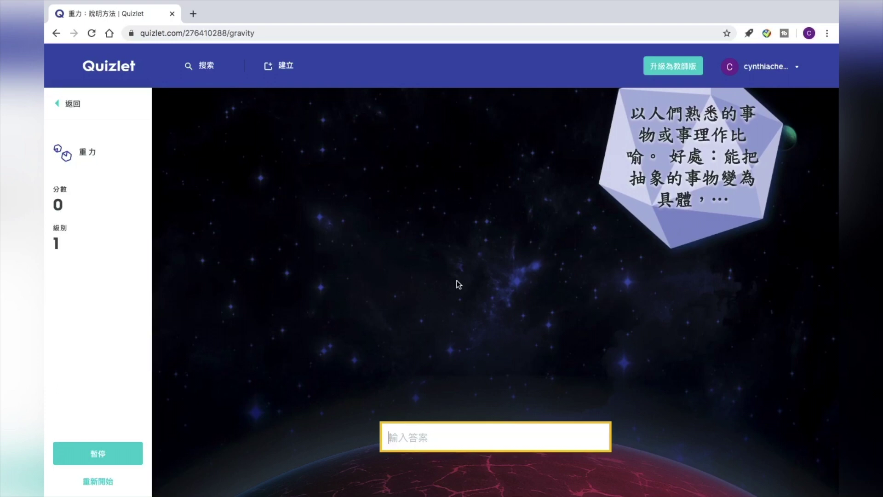
Answer the first two asteroid definitions with 比喻說明 and 比較說明, and return to the study set
type("bi yu shu")
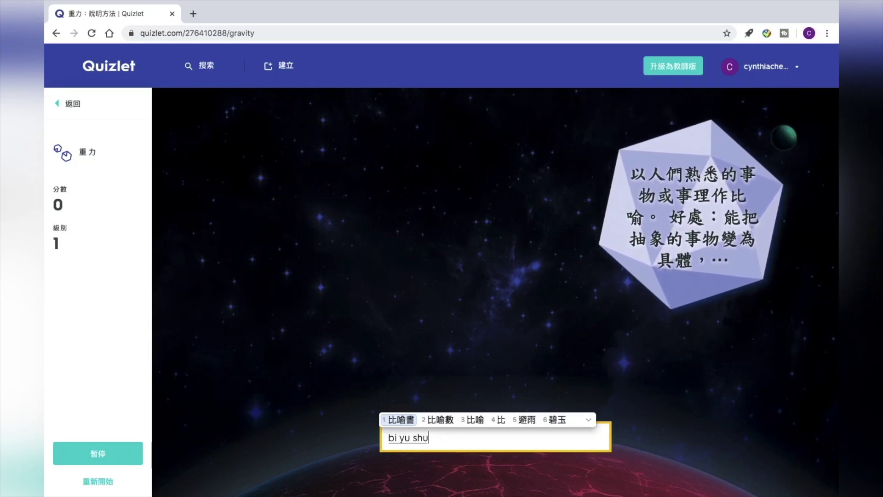
key("space")
key("Return")
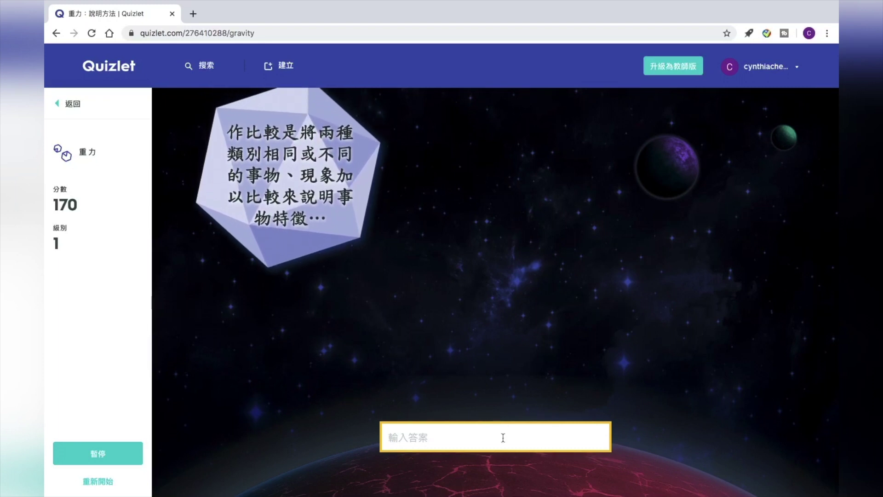
type("bi jiao shuo ming")
key("space")
key("Return")
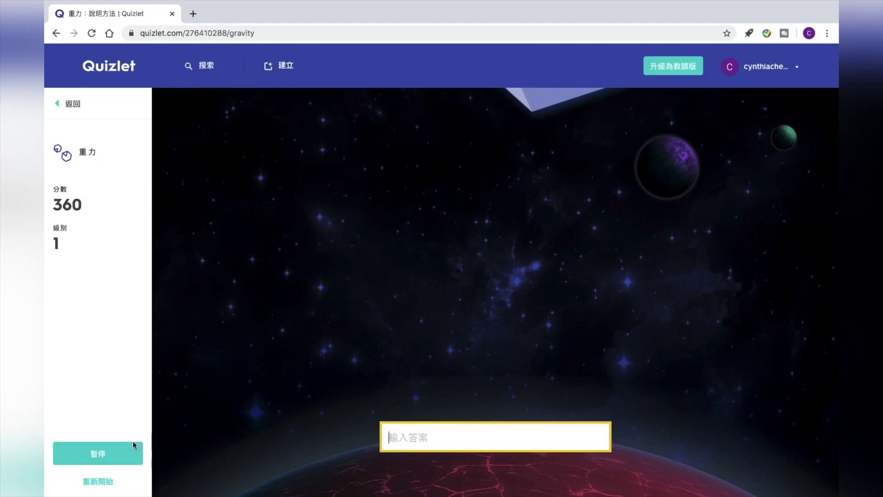
left_click(84, 106)
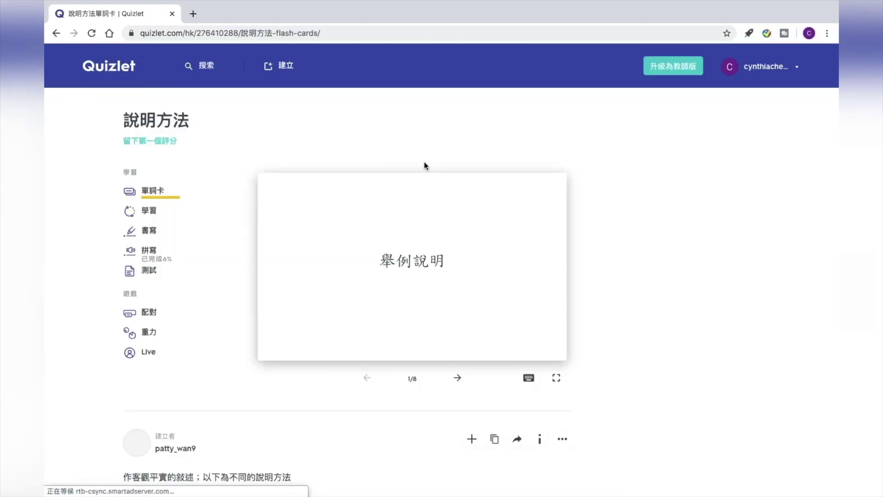
Add the study set to a new folder titled 說明方法
scroll(477, 299, "down", 1)
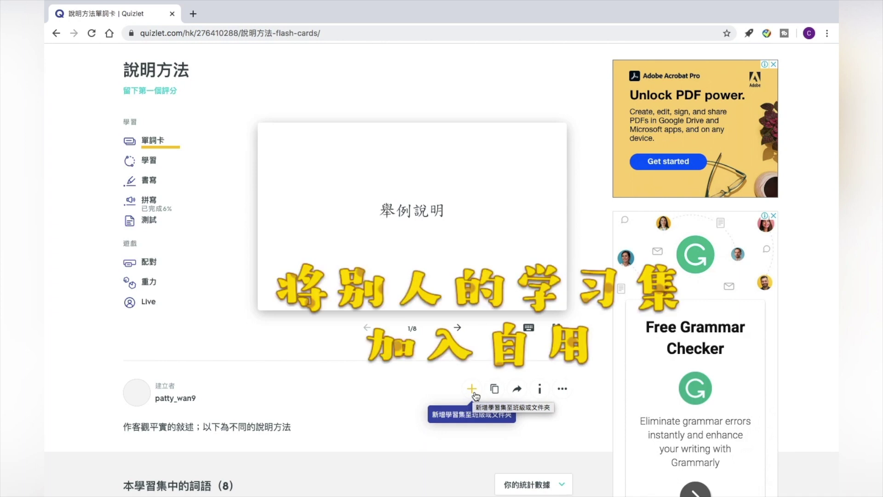
left_click(473, 391)
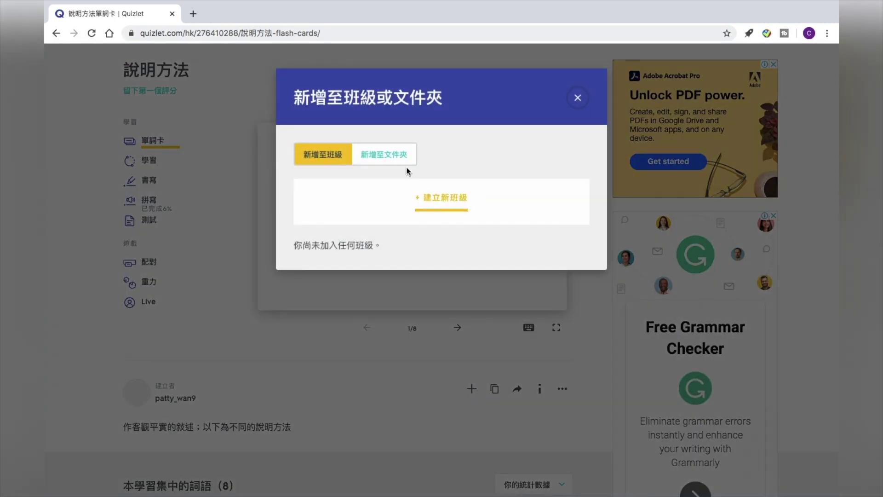
left_click(394, 161)
left_click(458, 204)
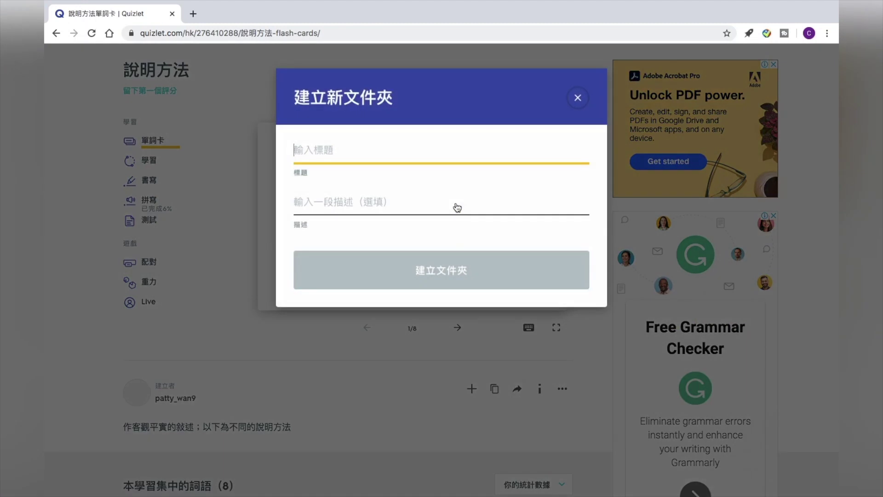
type("說明方法")
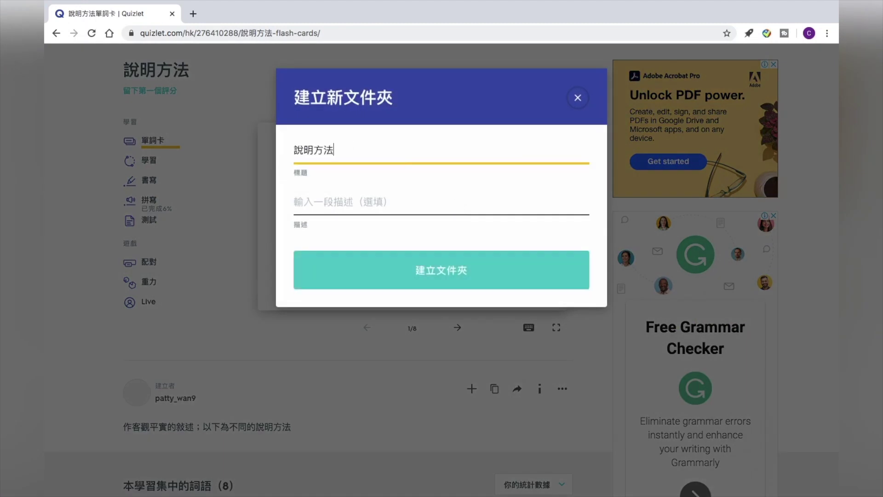
left_click(483, 275)
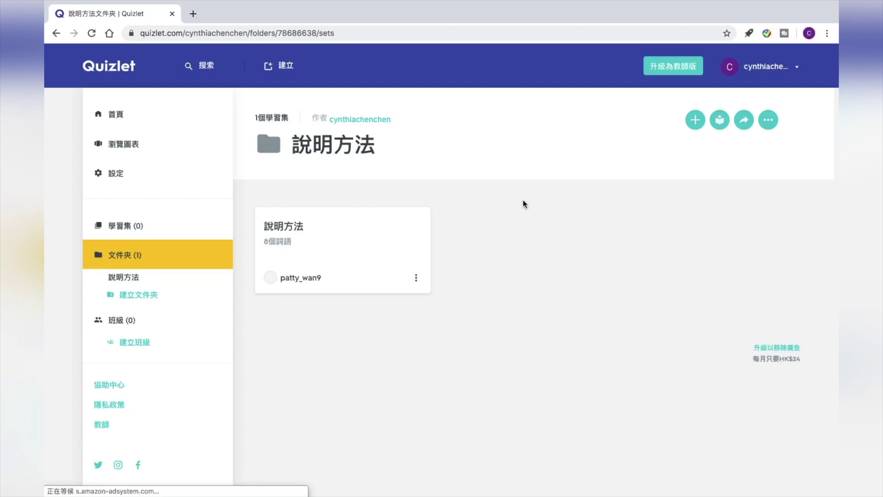
Go to the home page and begin creating a new study set
left_click(124, 114)
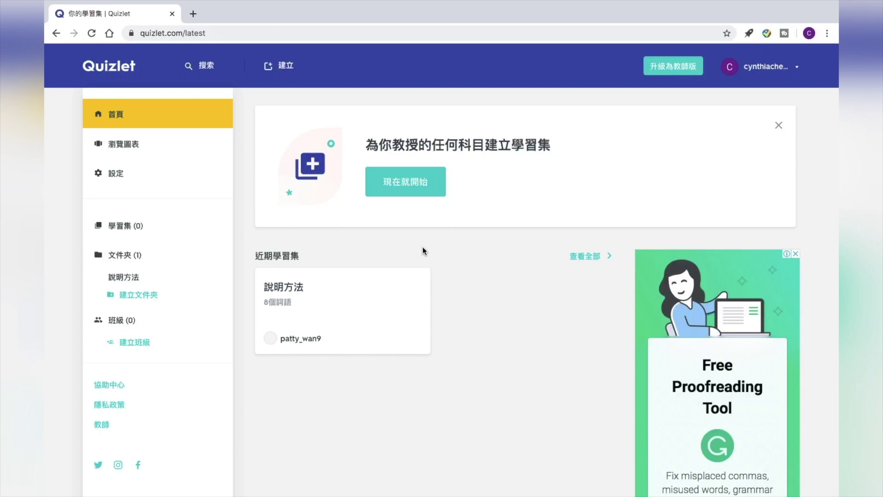
left_click(407, 184)
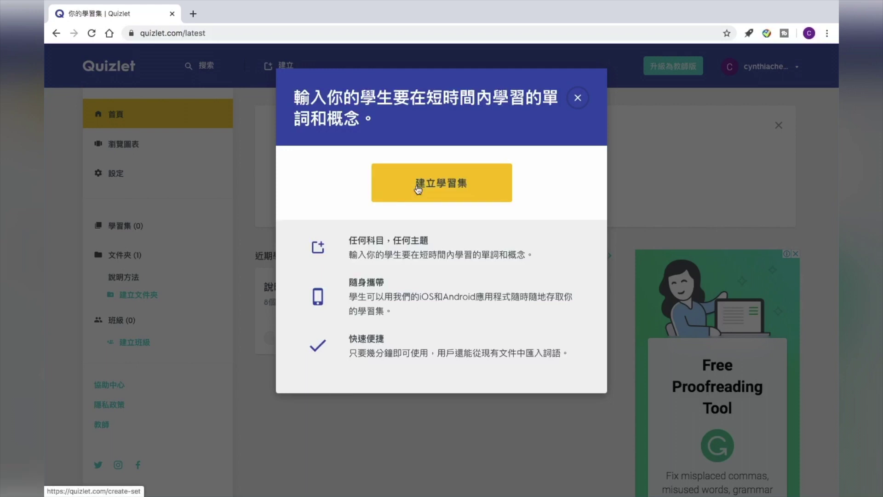
left_click(411, 184)
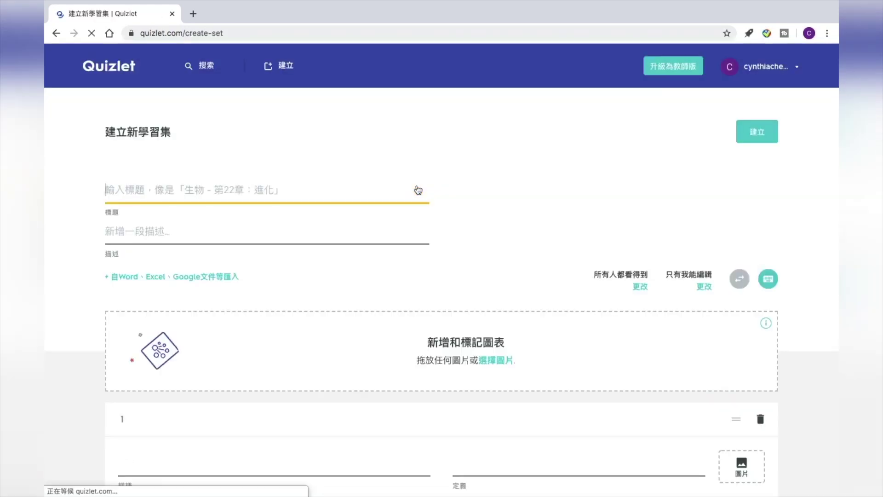
Title the new study set 說明方法 and enter the description 掌握基本說明方法
type("s")
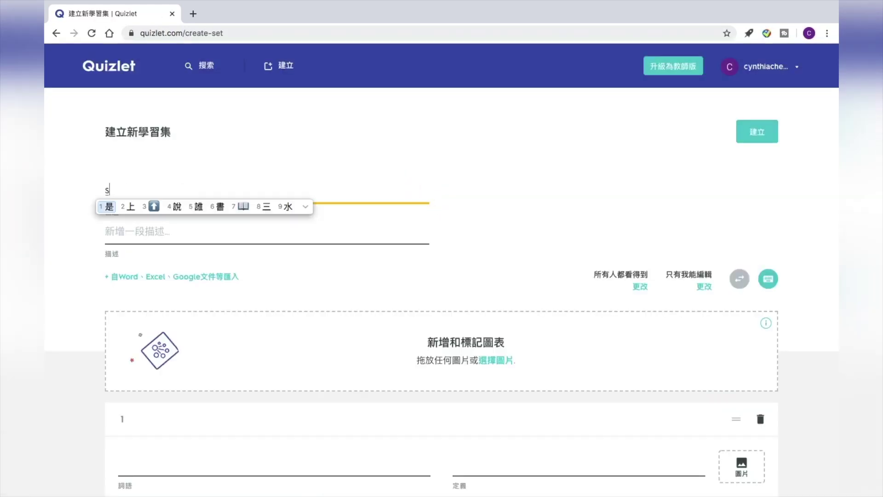
type("huomingff")
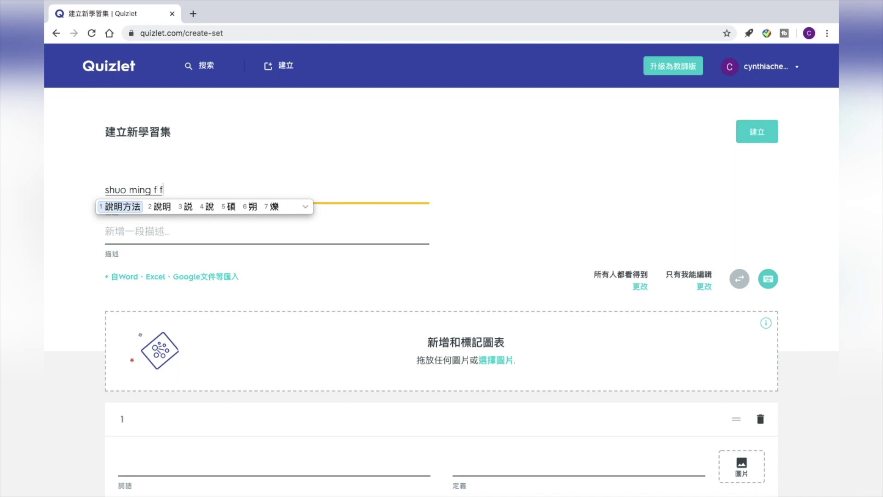
key("space")
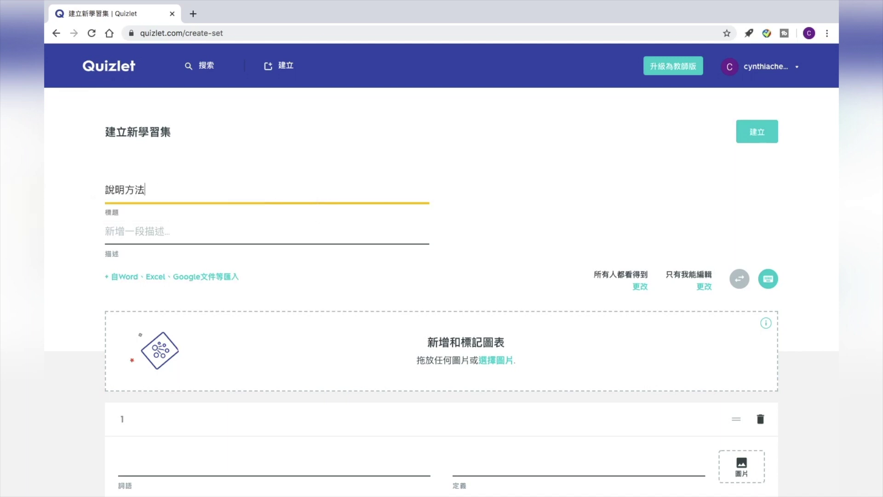
left_click(326, 236)
type("zhangwojibenshuomignfang")
key("space")
Open the import from Word, Excel or Google documents and set 逗號 as the separator between terms and definitions
scroll(330, 288, "down", 1)
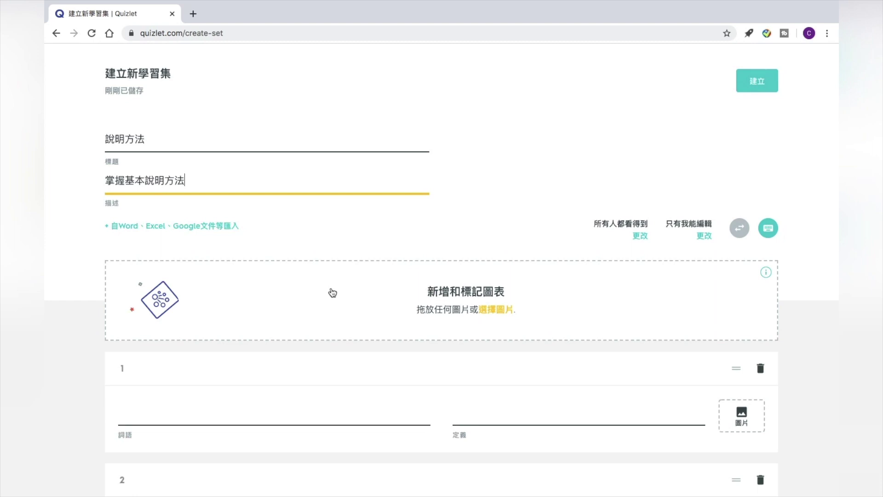
scroll(332, 293, "down", 1)
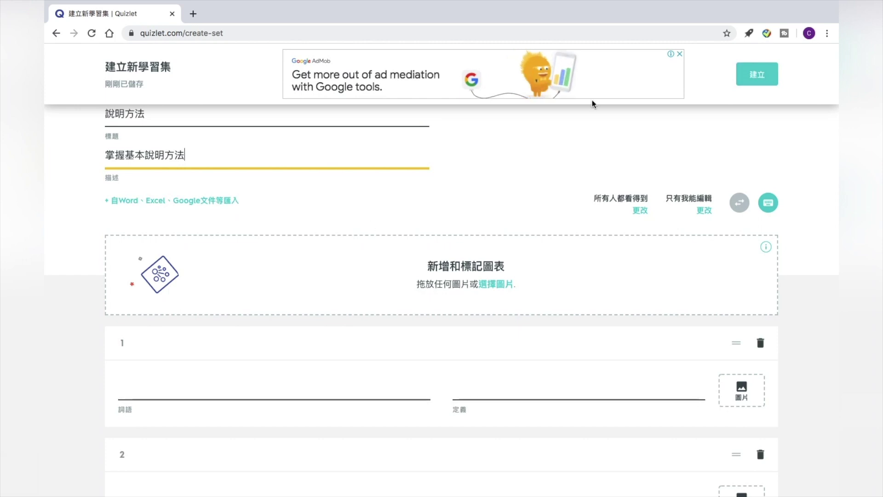
scroll(505, 213, "up", 2)
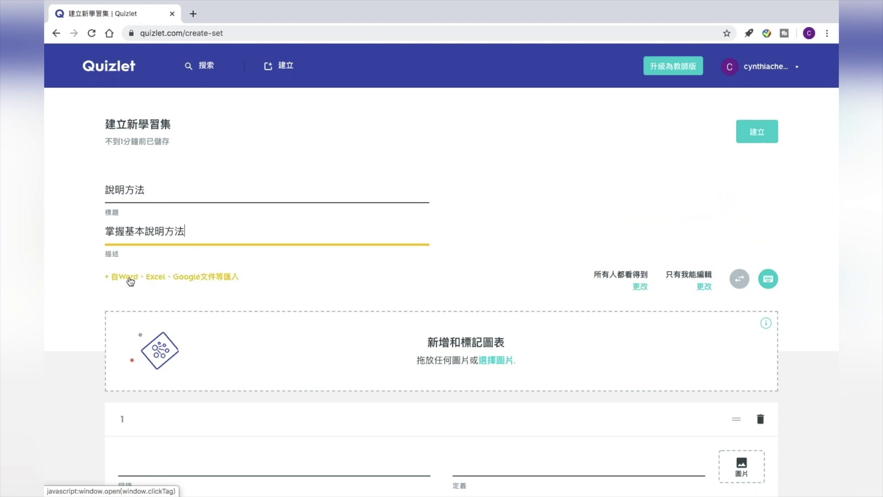
scroll(241, 289, "down", 2)
scroll(242, 291, "up", 1)
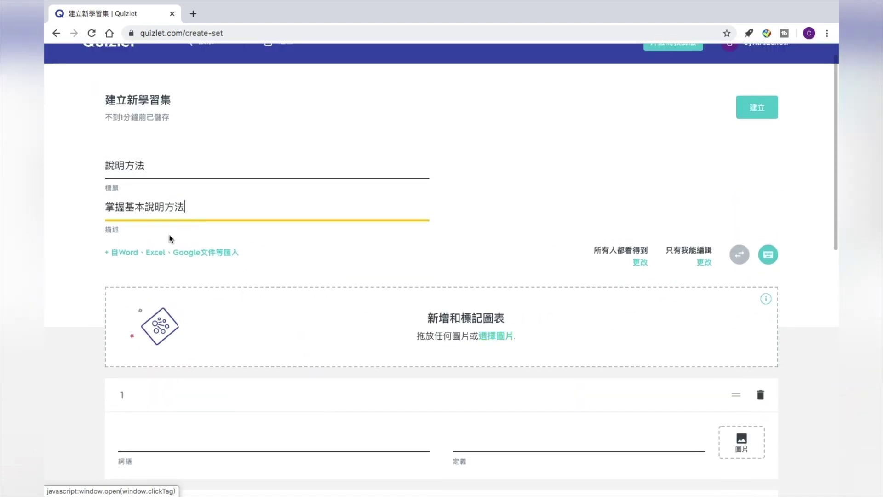
left_click(139, 252)
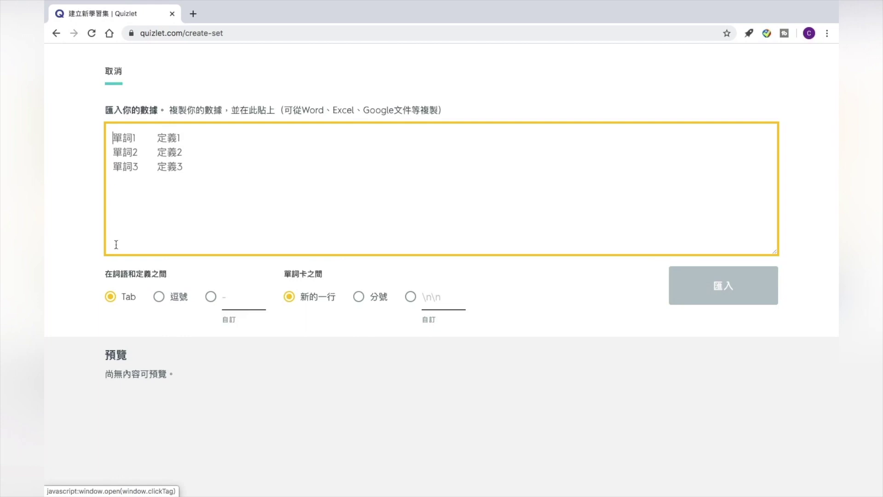
left_click(159, 298)
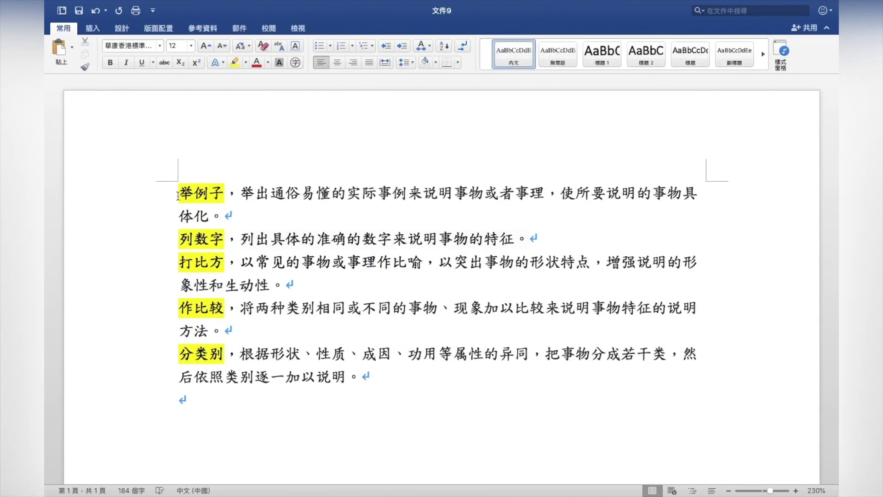
Copy all the terms and definitions from the Word document into the import data box and check the flashcard preview
left_click_drag(177, 193, 414, 405)
key("ctrl+c")
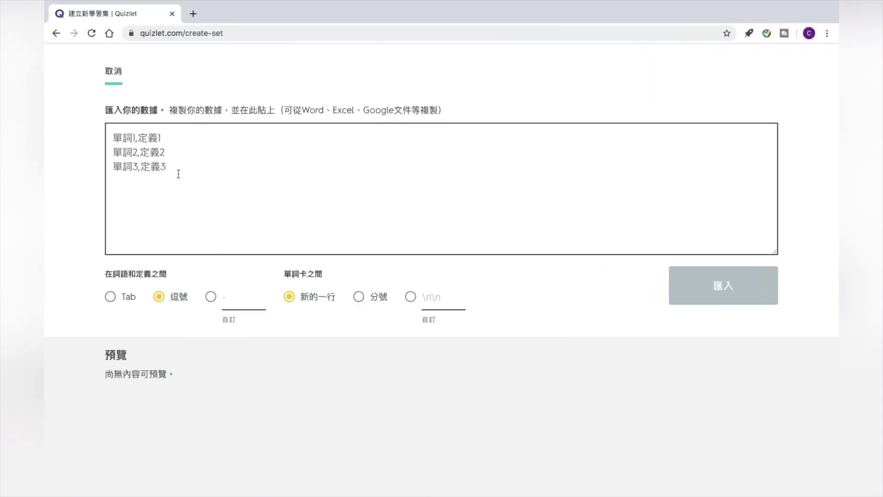
left_click(179, 174)
key("ctrl+v")
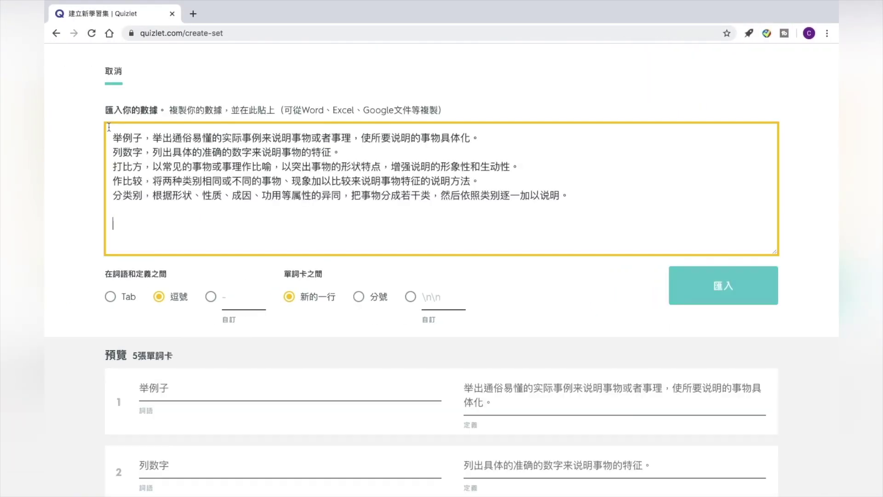
scroll(422, 259, "down", 1)
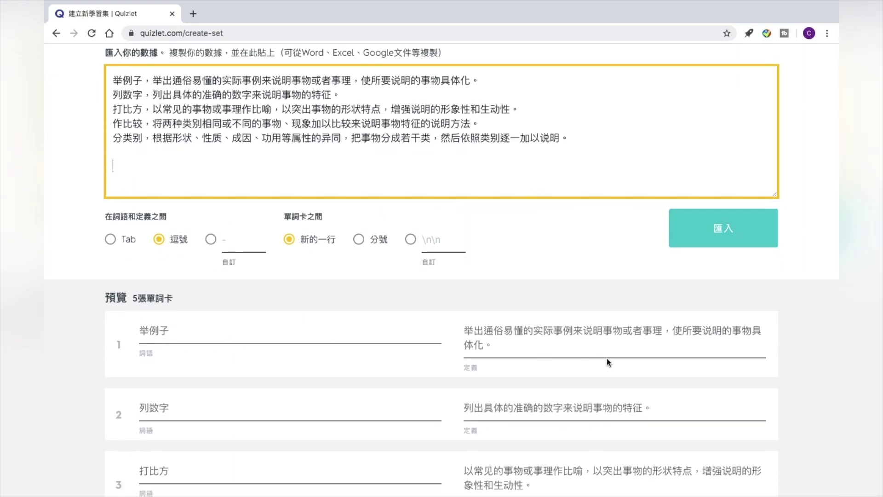
scroll(609, 360, "down", 2)
scroll(609, 360, "down", 3)
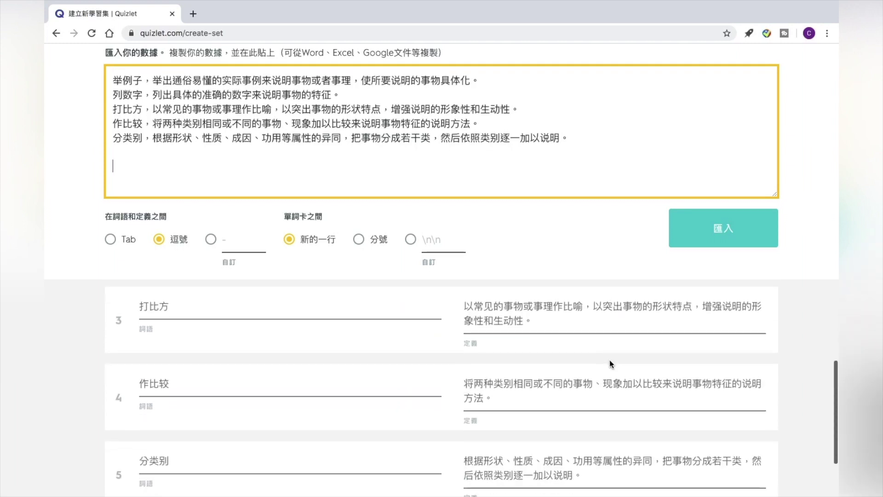
scroll(609, 359, "up", 3)
scroll(609, 359, "up", 3)
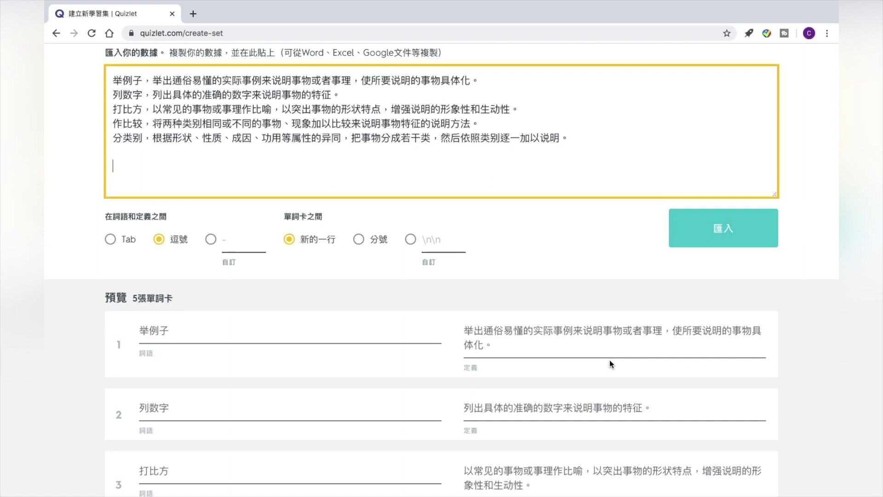
Import the pasted terms and definitions into the new study set and look through the resulting cards
left_click(731, 228)
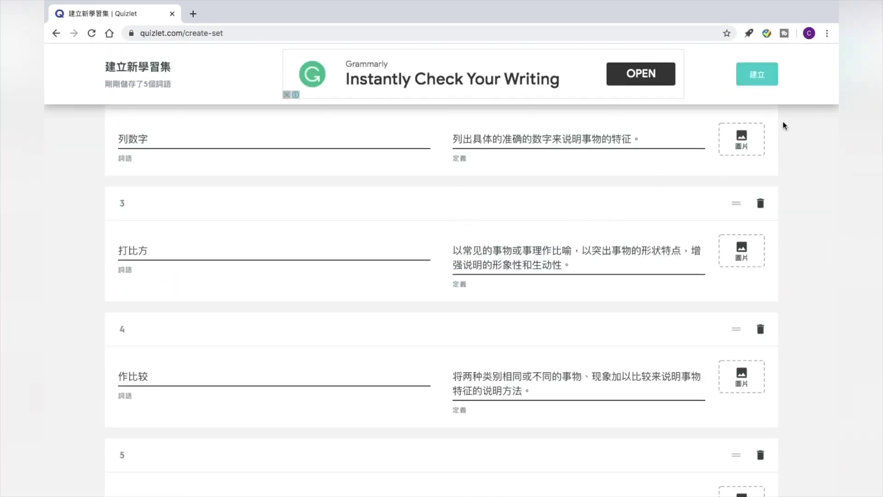
scroll(649, 203, "up", 3)
scroll(650, 203, "up", 4)
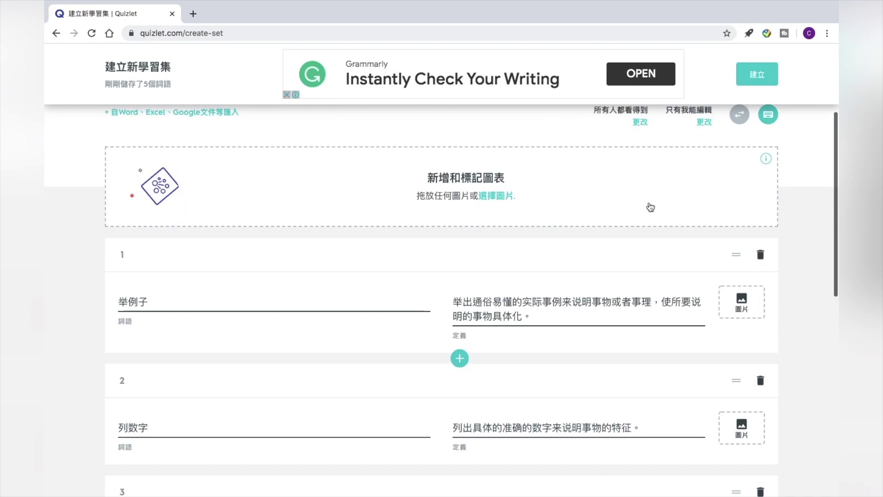
scroll(748, 318, "down", 1)
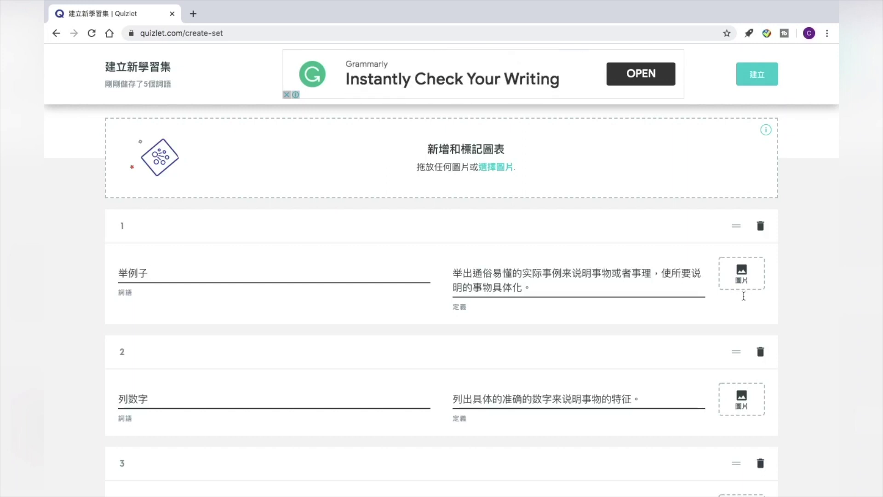
middle_click(692, 341)
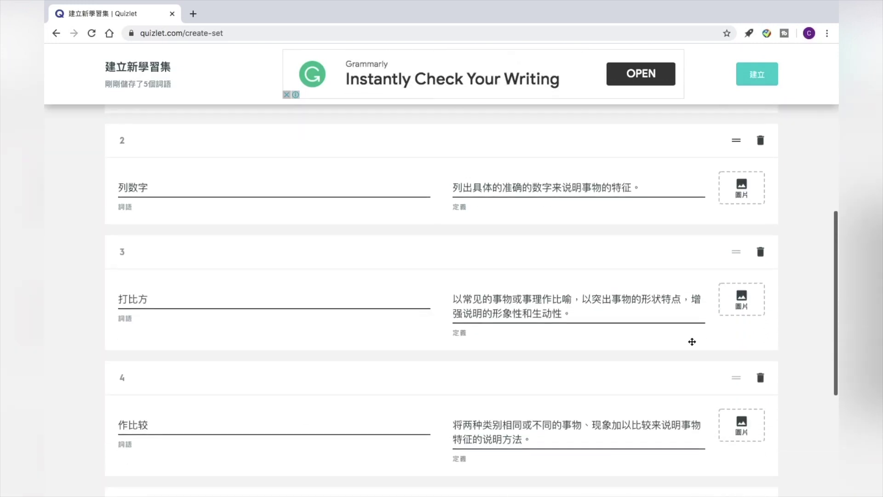
Set the term language to 中文（繁體）, choose the definition language as well, and create the study set
left_click(415, 273)
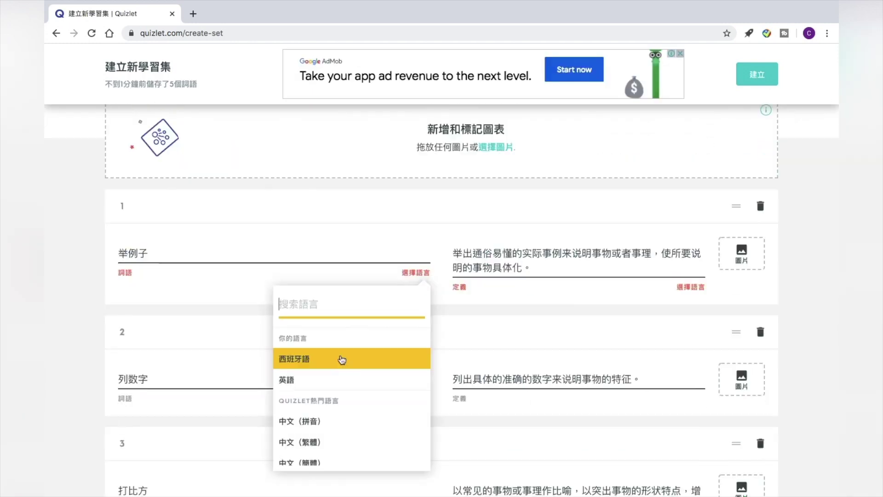
left_click(330, 443)
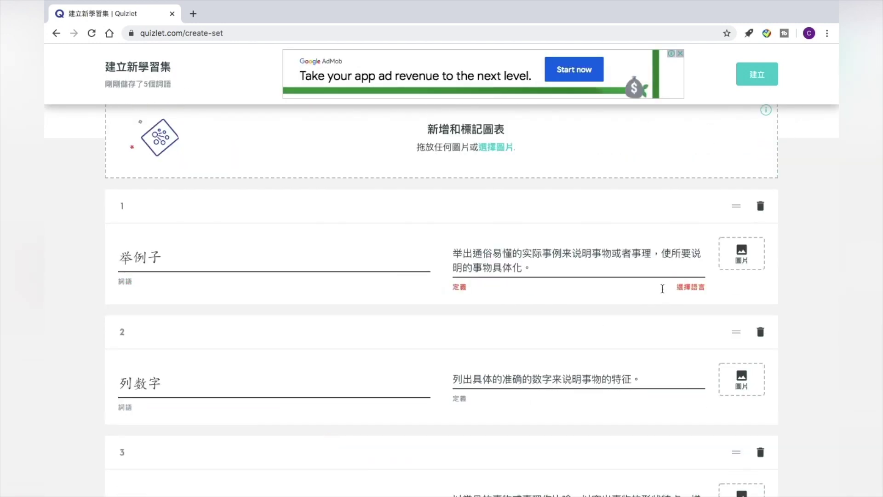
left_click(690, 289)
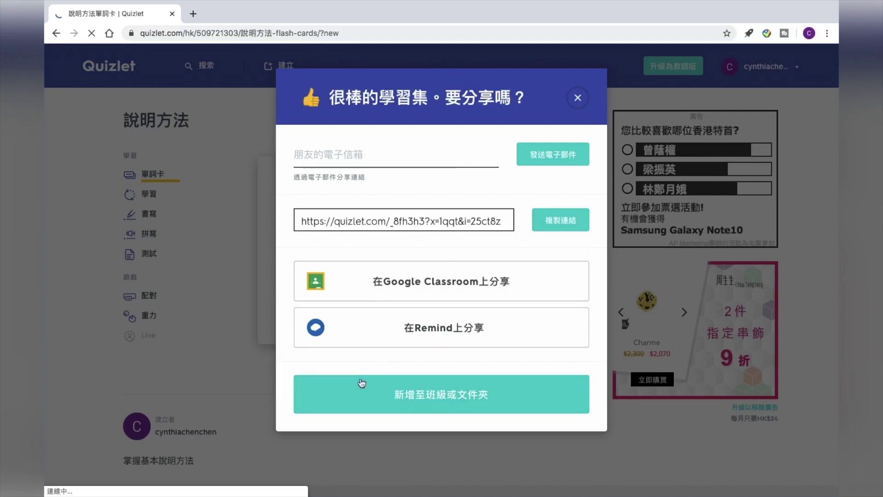
View the options for adding the new study set to a class or folder, and close them without adding it
left_click(427, 398)
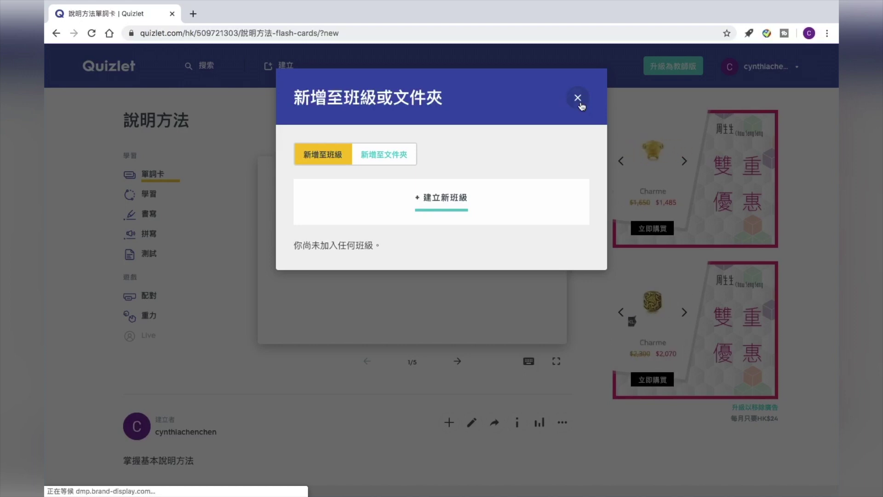
left_click(579, 98)
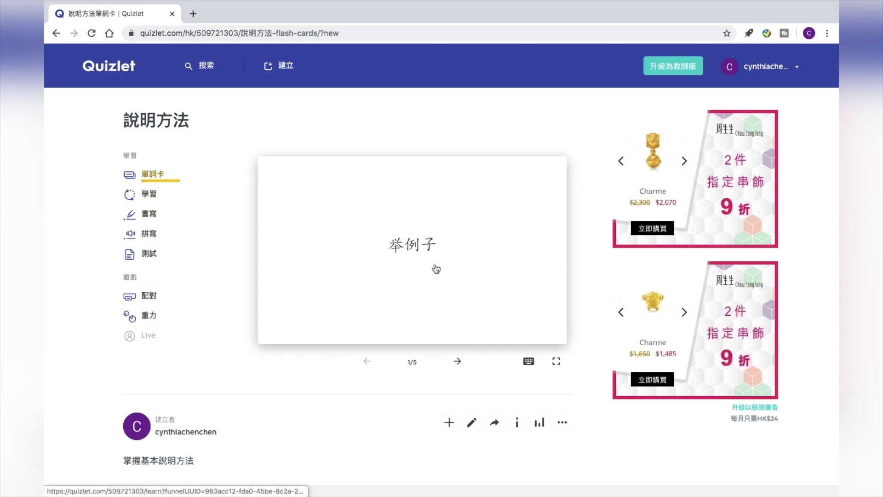
Flip the 举例子 flashcard to its definition and back, and preview the set's 學習 mode before returning to the flashcards
left_click(463, 280)
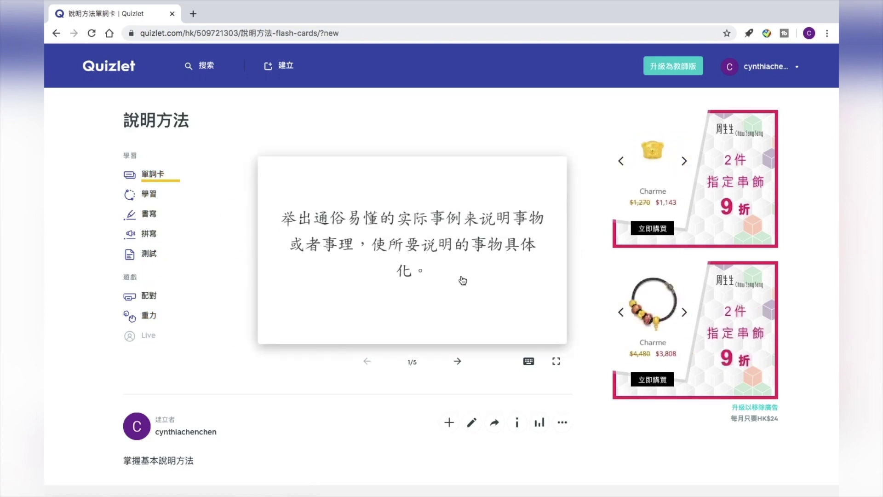
left_click(463, 280)
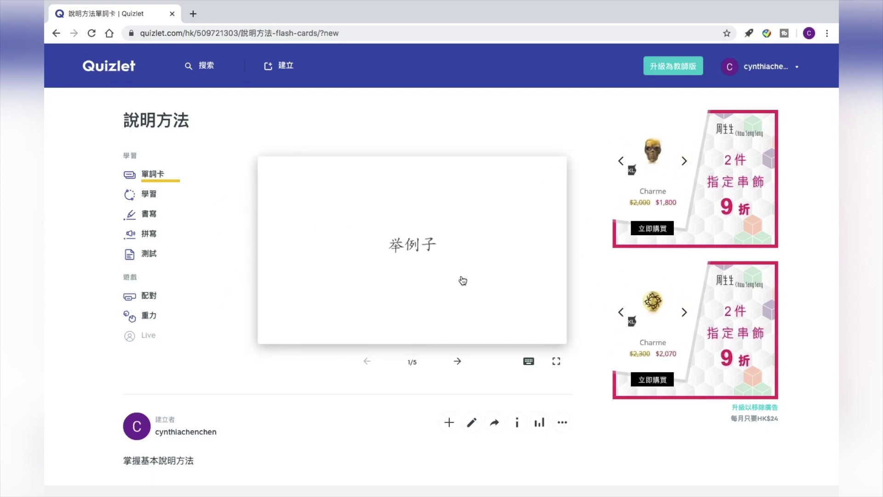
left_click(149, 194)
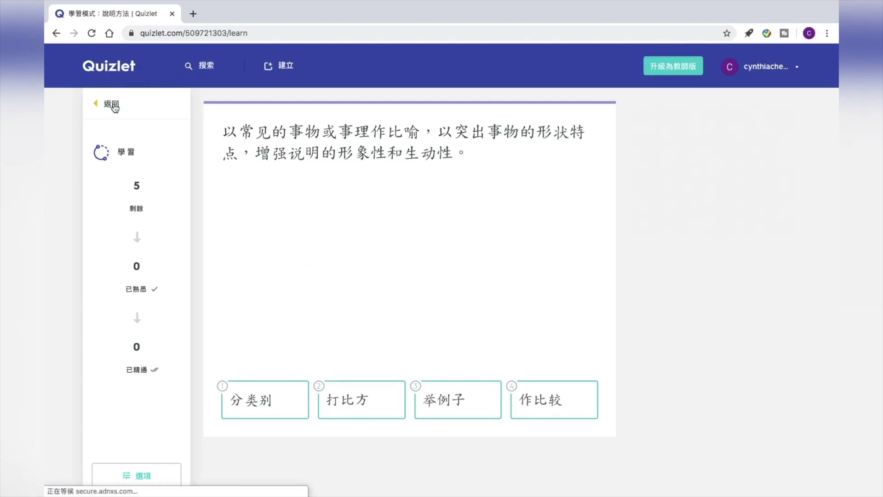
left_click(114, 106)
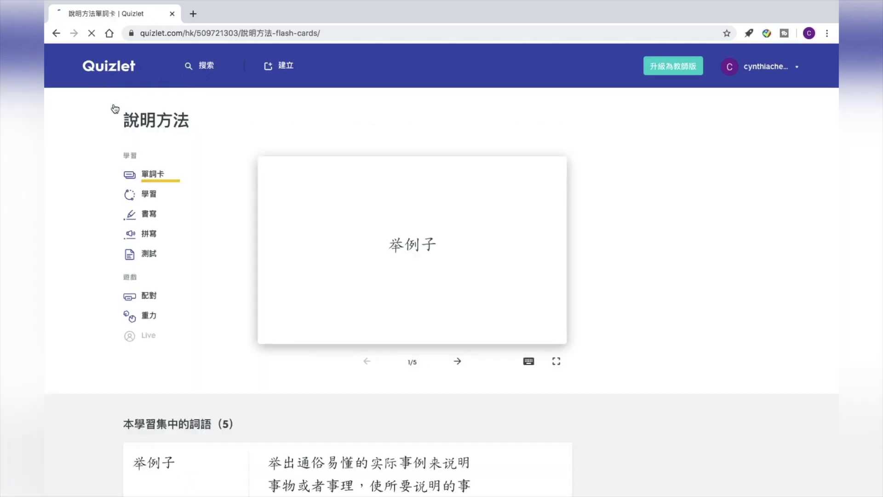